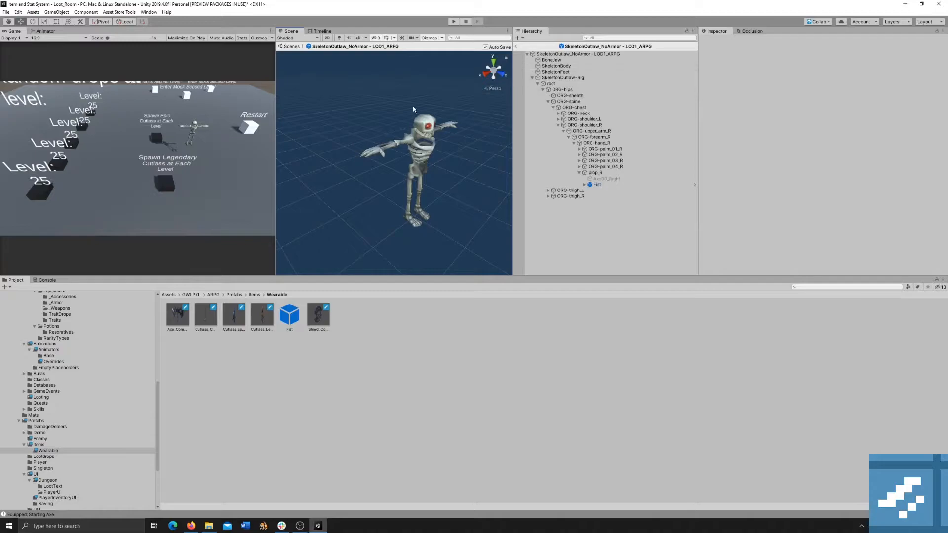
# Step: Add the Cutlass_Epic wearable prefab as a child of prop_R in the skeleton's right hand
pyautogui.click(611, 174)
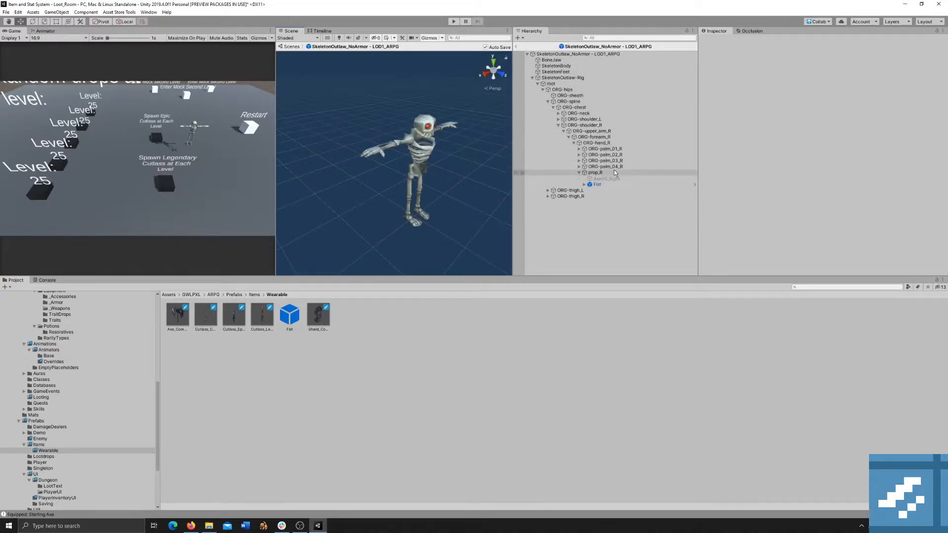
pyautogui.moveTo(397, 136); pyautogui.dragTo(384, 133, button='middle')
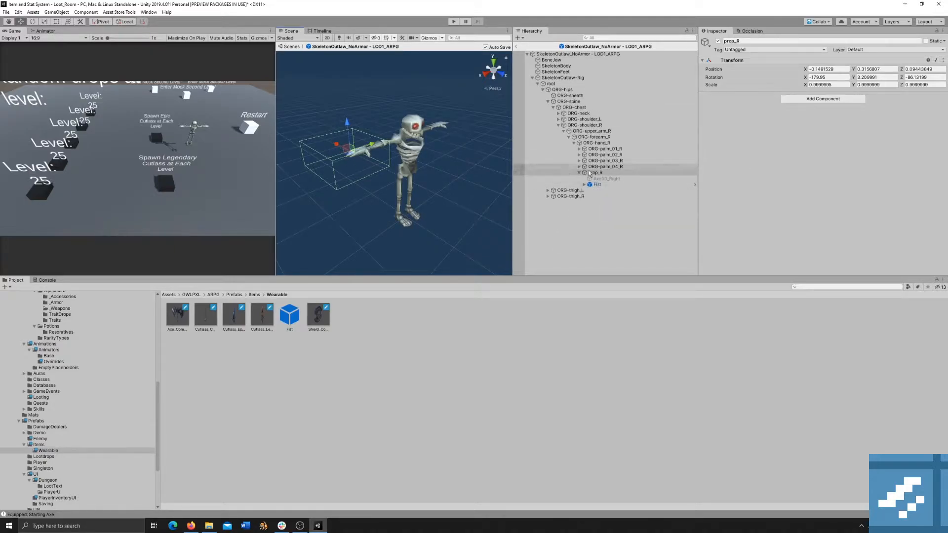
pyautogui.click(610, 172)
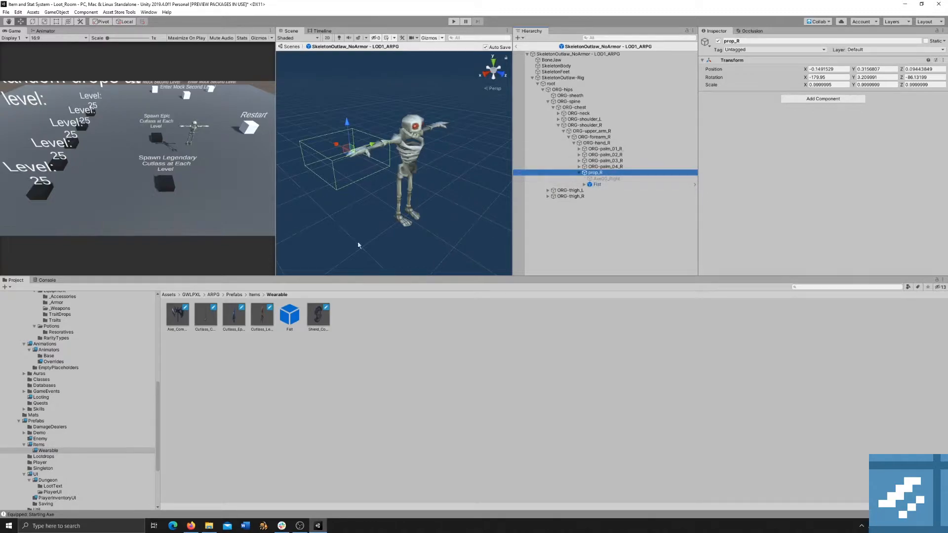
pyautogui.moveTo(237, 324); pyautogui.dragTo(601, 174)
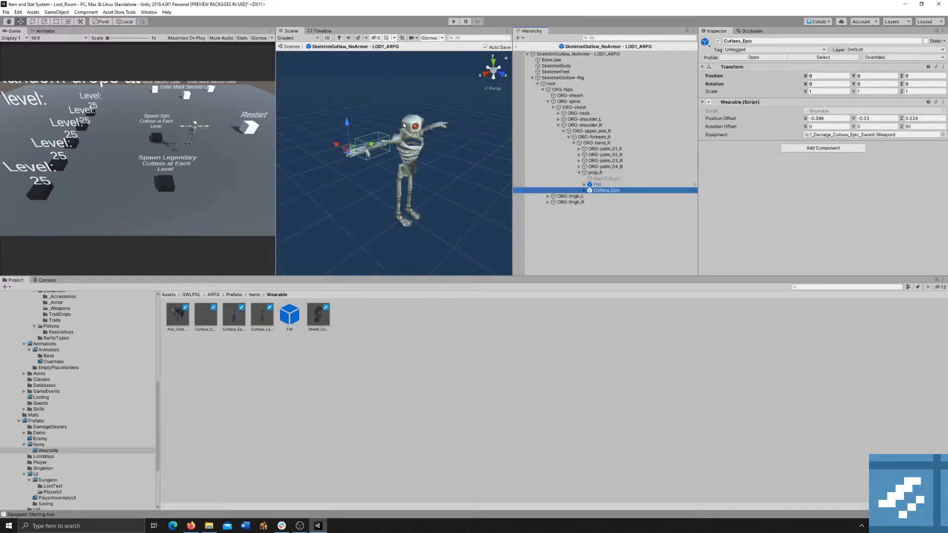
pyautogui.scroll(7, 377, 142)
pyautogui.moveTo(386, 119); pyautogui.dragTo(425, 150, button='middle')
pyautogui.scroll(-6, 425, 151)
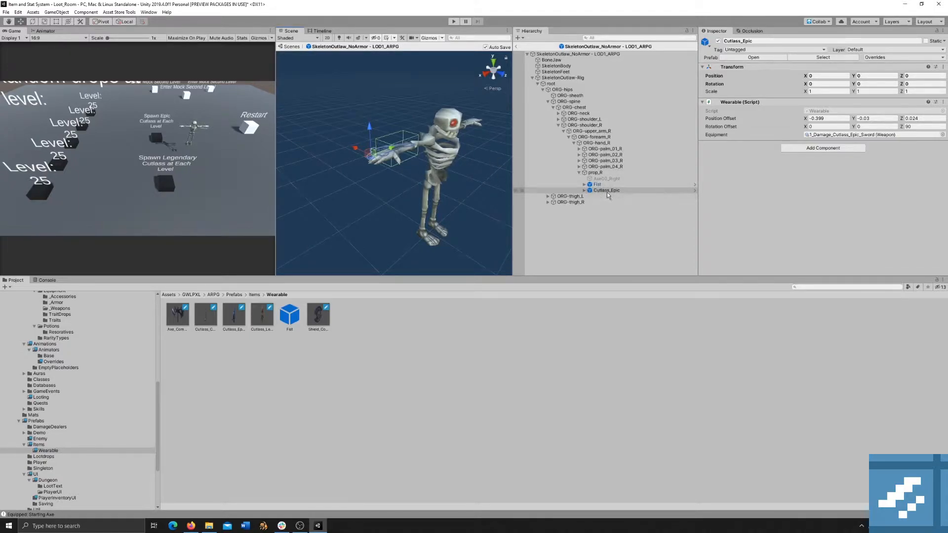
pyautogui.scroll(5, 388, 156)
pyautogui.scroll(-3, 388, 156)
pyautogui.moveTo(388, 156); pyautogui.dragTo(423, 147, button='middle')
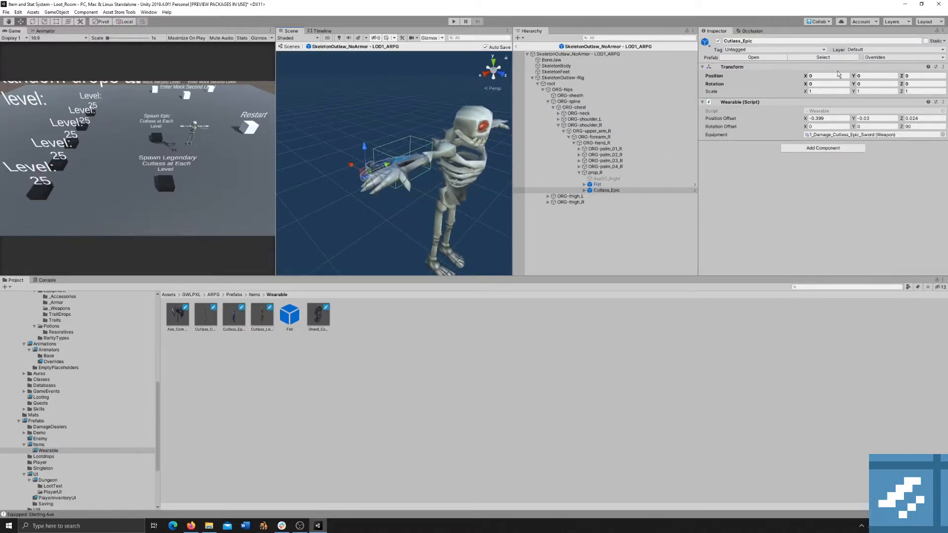
pyautogui.write('90')
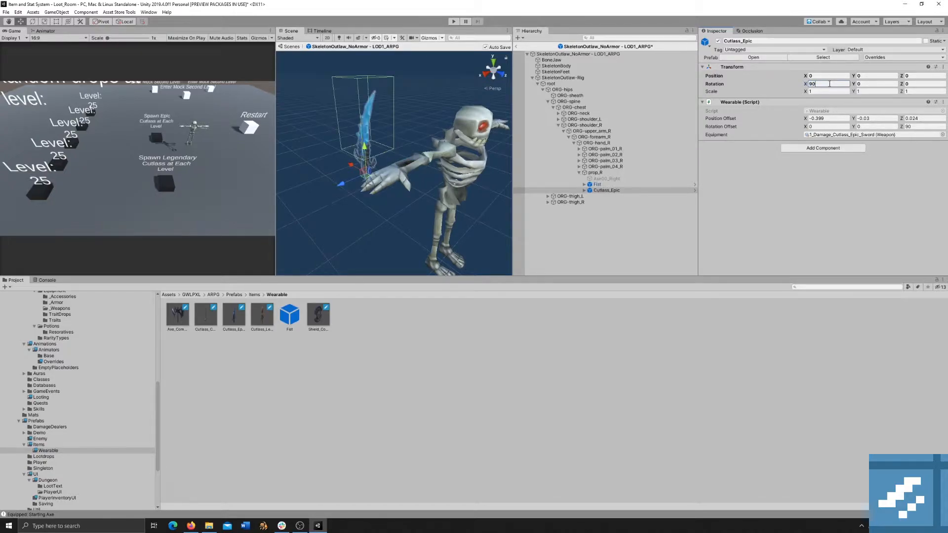
pyautogui.hotkey('ctrl', 'z')
pyautogui.write('90')
pyautogui.hotkey('ctrl', 'z')
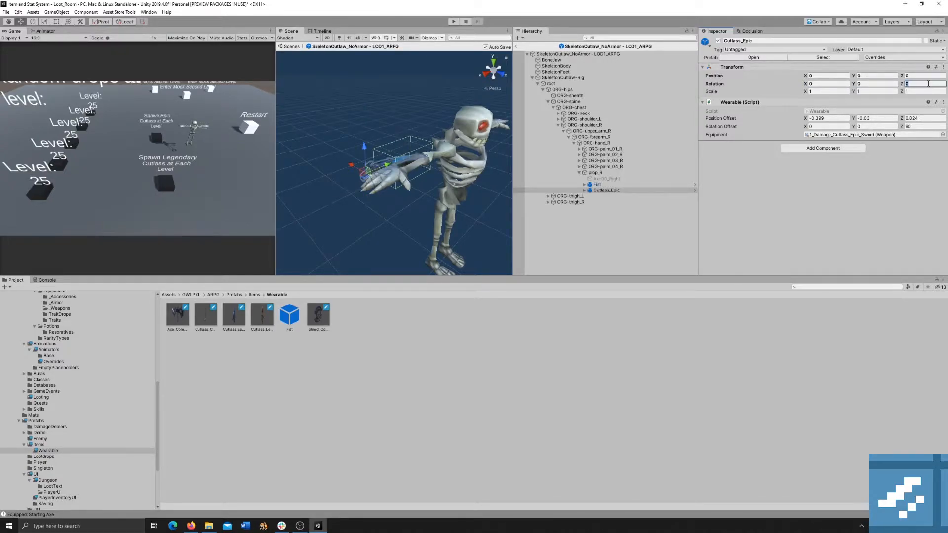
# Step: Set Cutlass_Epic's Z rotation to 90 and move it into the right hand at about X -0.361, Y 0.037, Z 0.013
pyautogui.write('90')
pyautogui.moveTo(387, 166); pyautogui.dragTo(405, 183)
pyautogui.moveTo(406, 183); pyautogui.dragTo(399, 101, button='middle')
pyautogui.moveTo(400, 84); pyautogui.dragTo(400, 85)
pyautogui.moveTo(420, 94); pyautogui.dragTo(397, 178, button='right')
pyautogui.moveTo(398, 171); pyautogui.dragTo(400, 170)
pyautogui.moveTo(400, 208); pyautogui.dragTo(417, 152, button='right')
pyautogui.moveTo(369, 151); pyautogui.dragTo(367, 144)
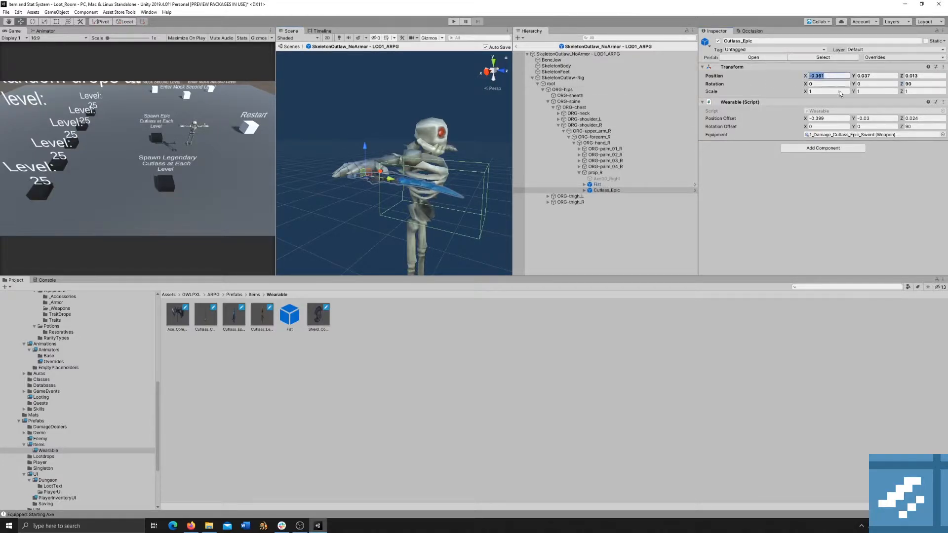
# Step: Copy Cutlass_Epic's transform into its Wearable Position Offset as X -0.361, Y 0.037, Z 0.013, with Rotation Offset Z 90
pyautogui.click(839, 119)
pyautogui.write('-0.361')
pyautogui.click(878, 77)
pyautogui.hotkey('ctrl', 'c')
pyautogui.click(879, 119)
pyautogui.hotkey('ctrl', 'v')
pyautogui.click(922, 77)
pyautogui.hotkey('ctrl', 'c')
pyautogui.click(922, 118)
pyautogui.hotkey('ctrl', 'v')
pyautogui.click(918, 127)
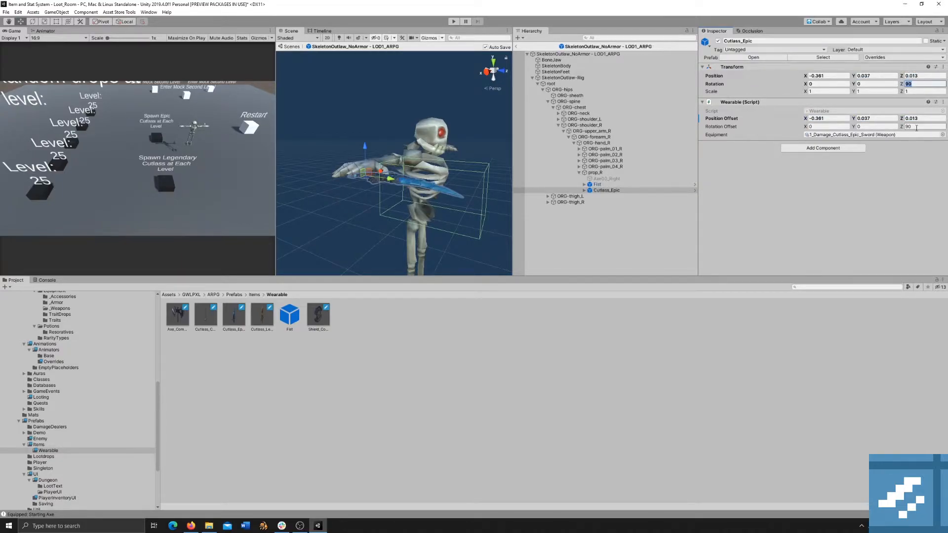
# Step: Apply the Position Offset override to the Cutlass_Epic prefab and review the assets selectable as its Equipment
pyautogui.rightClick(734, 122)
pyautogui.click(737, 124)
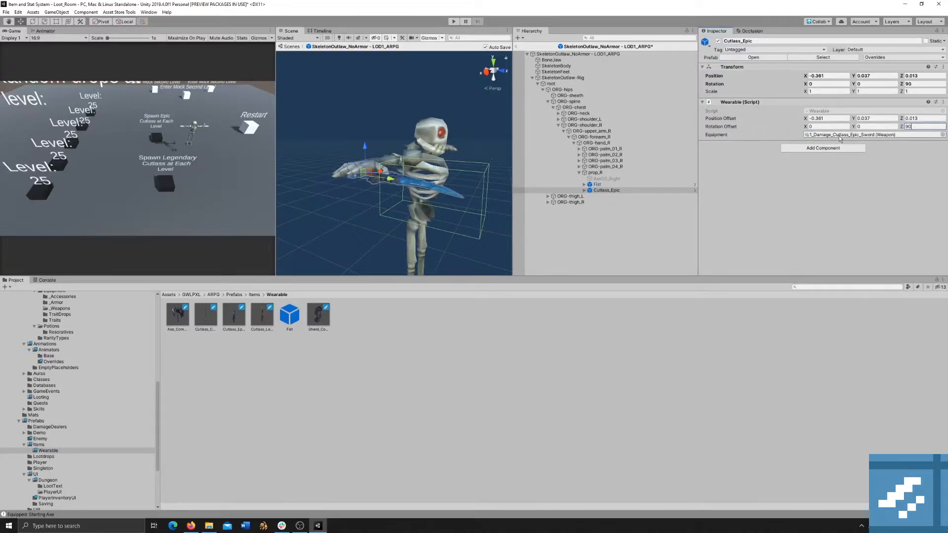
pyautogui.click(943, 135)
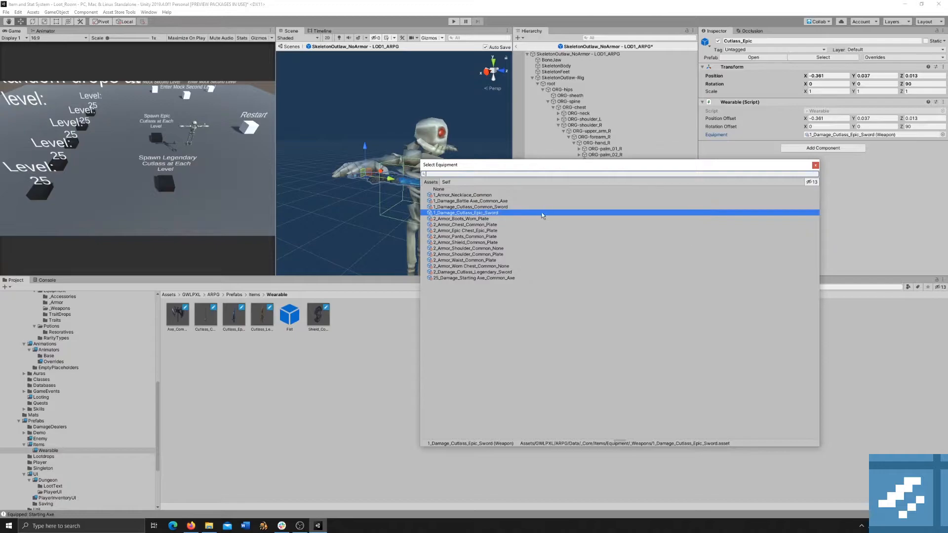
pyautogui.click(815, 166)
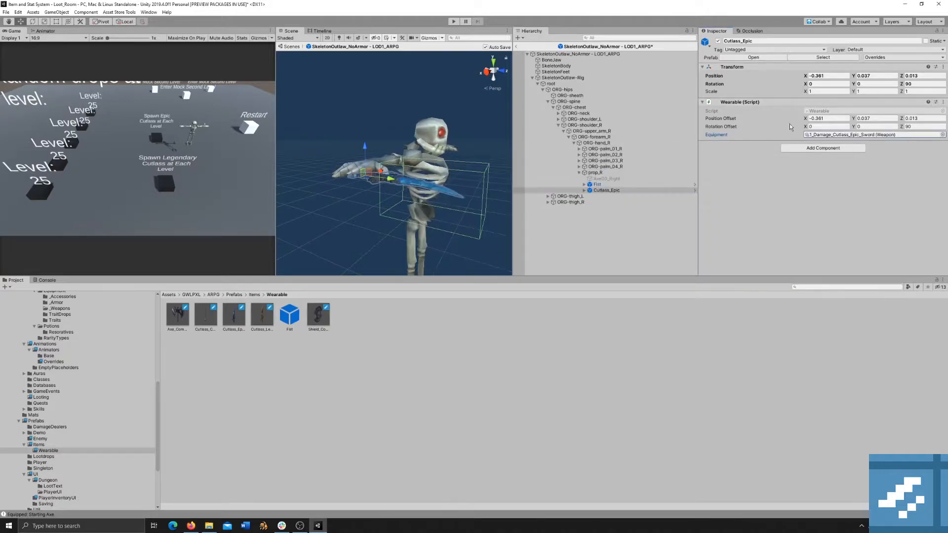
# Step: Reset Cutlass_Epic's transform position to 0, 0, 0 and its Z rotation to 0, and apply the rotation to the prefab
pyautogui.click(832, 77)
pyautogui.write('0')
pyautogui.click(869, 75)
pyautogui.write('0')
pyautogui.click(919, 76)
pyautogui.write('0')
pyautogui.click(917, 84)
pyautogui.write('0')
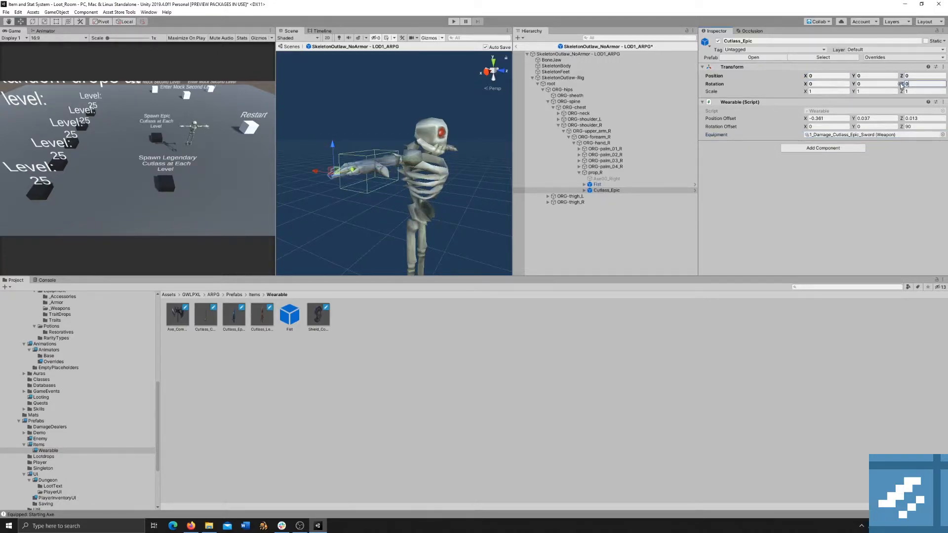
pyautogui.rightClick(722, 84)
pyautogui.click(725, 89)
# Step: Delete the Cutlass_Epic instance from prop_R and add the Cutlass_Legendary prefab in its place
pyautogui.click(571, 191)
pyautogui.press('Delete')
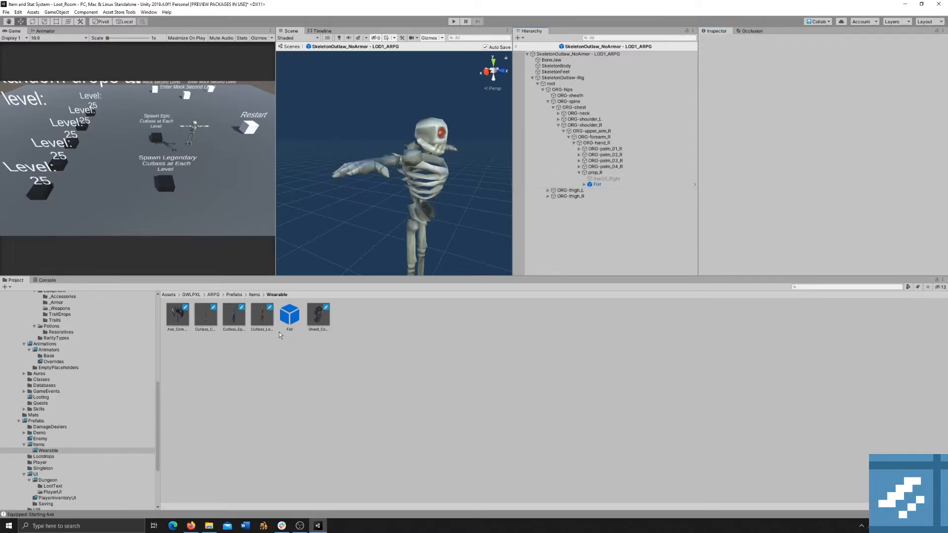
pyautogui.moveTo(267, 320); pyautogui.dragTo(603, 174)
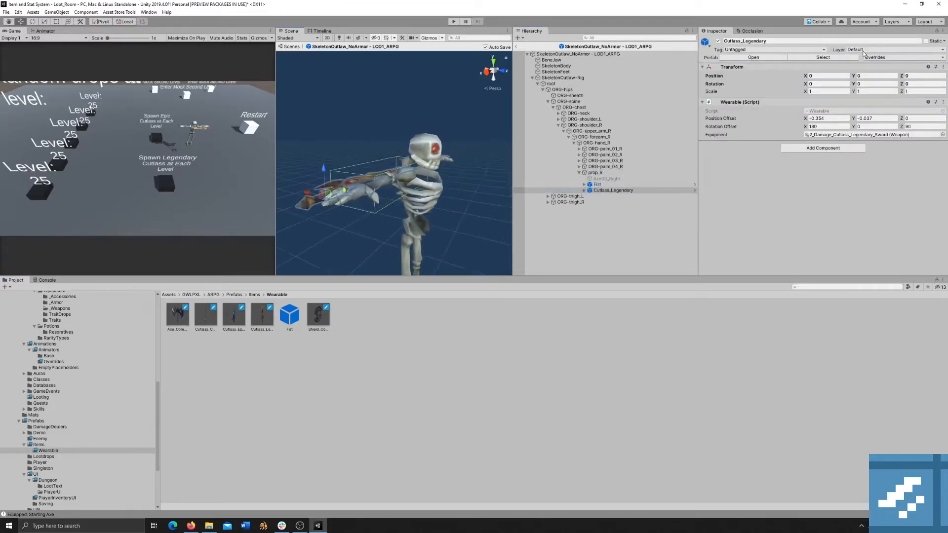
# Step: Set Cutlass_Legendary's Z rotation to 90 and move it toward the right palm at about X -0.623, Z 0.017
pyautogui.write('90')
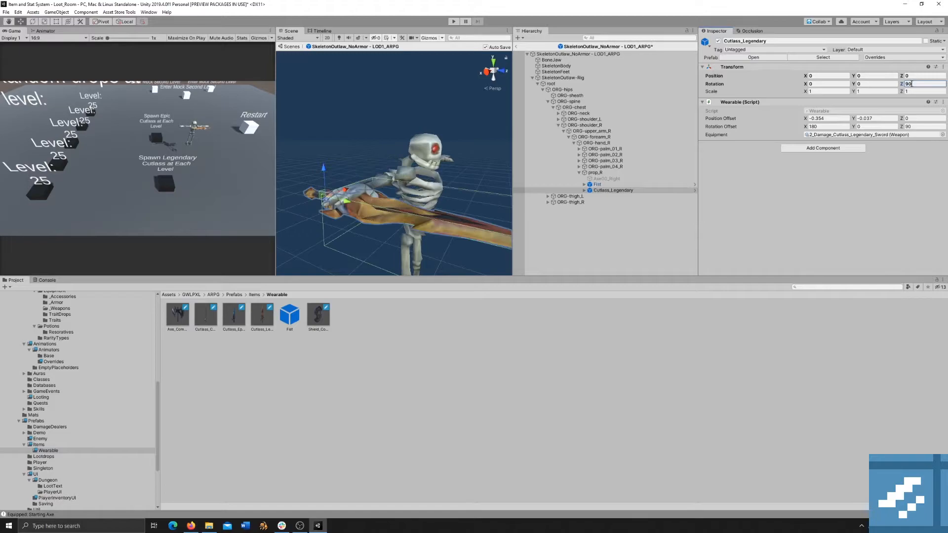
pyautogui.press('Return')
pyautogui.scroll(-3, 412, 248)
pyautogui.moveTo(399, 204); pyautogui.dragTo(429, 208)
pyautogui.click(935, 438)
pyautogui.scroll(5, 418, 203)
pyautogui.scroll(-3, 418, 203)
pyautogui.moveTo(417, 203); pyautogui.dragTo(407, 176, button='middle')
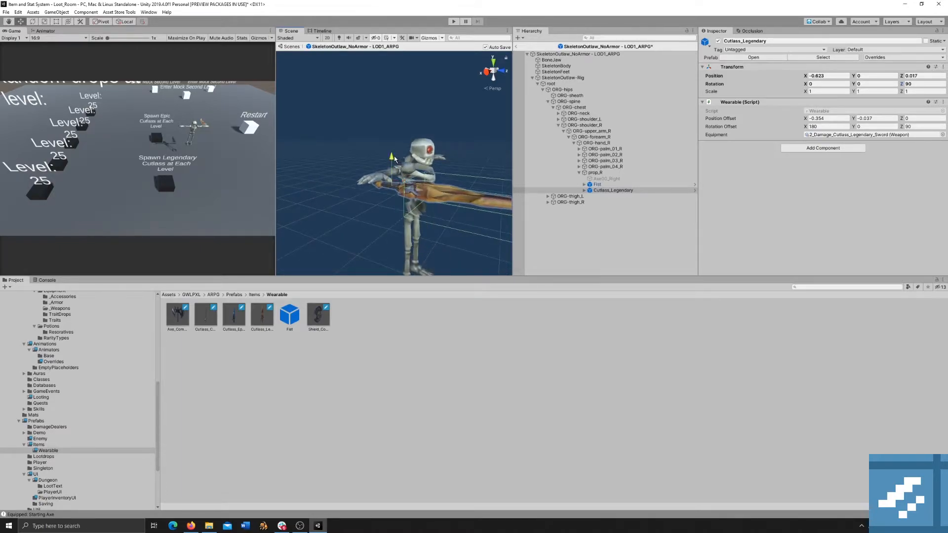
# Step: Reposition Cutlass_Legendary in the top view to about X -0.456 so the hand holds its grip, checking from other angles
pyautogui.click(494, 66)
pyautogui.click(495, 70)
pyautogui.moveTo(441, 101); pyautogui.dragTo(416, 132, button='middle')
pyautogui.moveTo(437, 127); pyautogui.dragTo(439, 134)
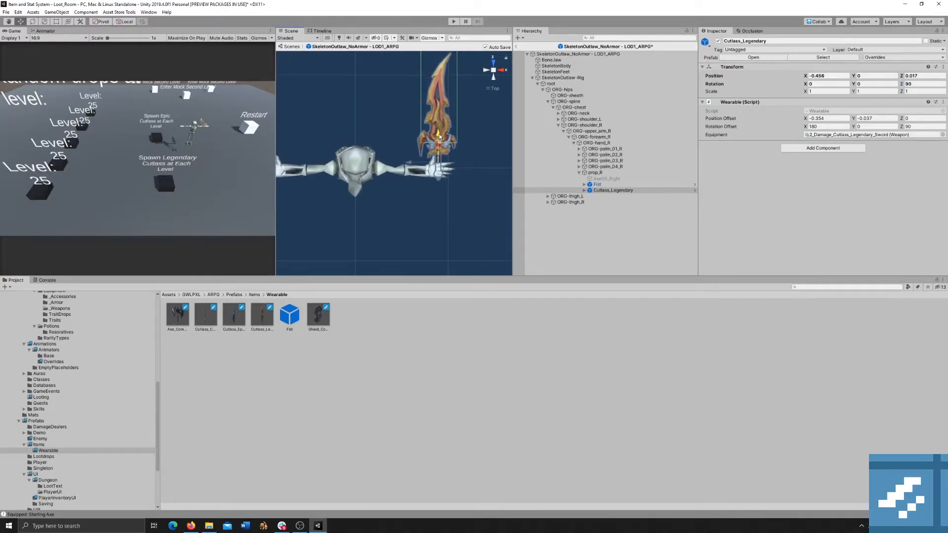
pyautogui.click(500, 69)
pyautogui.click(503, 71)
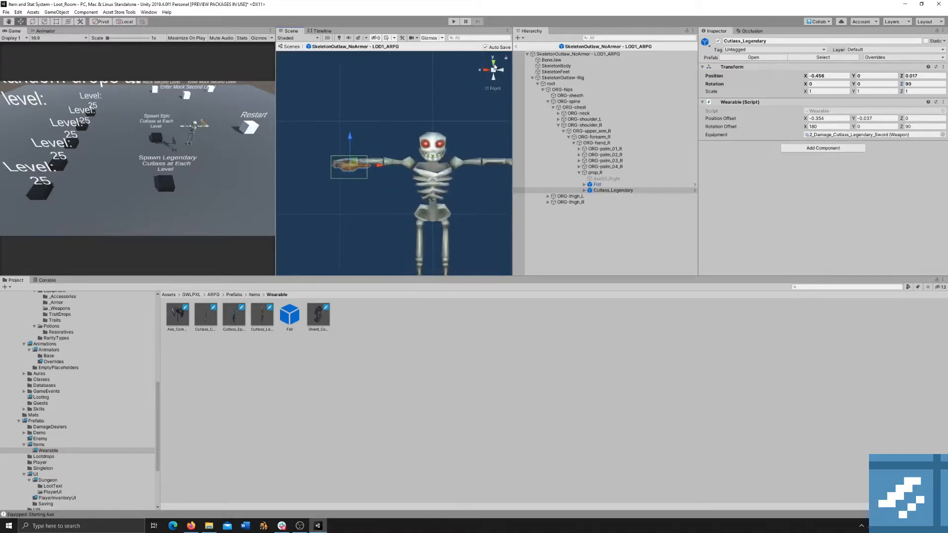
pyautogui.click(494, 64)
pyautogui.keyDown('alt'); pyautogui.moveTo(498, 73); pyautogui.dragTo(473, 117); pyautogui.keyUp('alt')
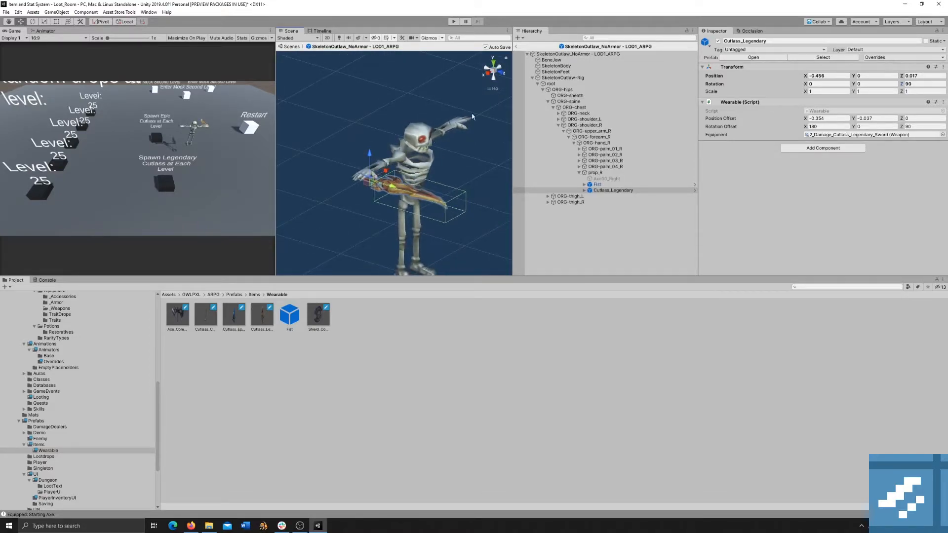
pyautogui.click(494, 89)
# Step: Set Cutlass_Legendary's Position Offset to X -0.456 and Z 0.017, and its Rotation Offset X to 0
pyautogui.click(832, 118)
pyautogui.hotkey('ctrl', 'v')
pyautogui.click(924, 77)
pyautogui.hotkey('ctrl', 'c')
pyautogui.click(925, 118)
pyautogui.hotkey('ctrl', 'v')
pyautogui.click(918, 127)
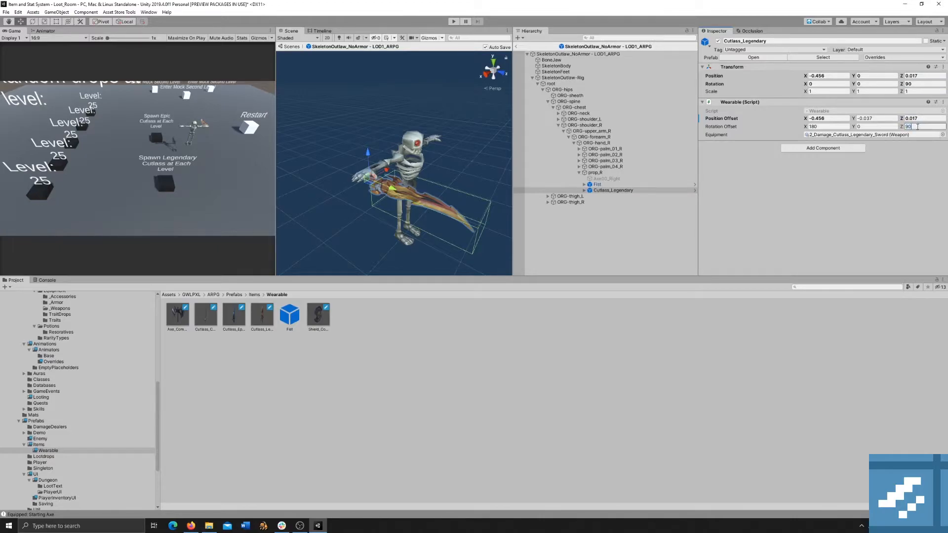
pyautogui.click(823, 127)
pyautogui.hotkey('ctrl', 'v')
# Step: Apply the Rotation Offset and Position Offset overrides to the Cutlass_Legendary prefab
pyautogui.rightClick(733, 128)
pyautogui.click(746, 131)
pyautogui.rightClick(735, 119)
pyautogui.click(747, 123)
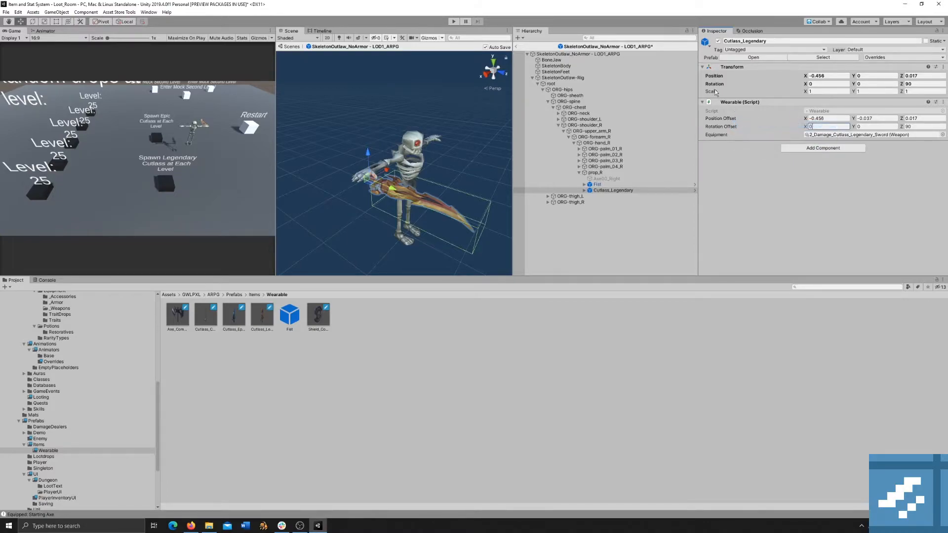
# Step: Reset Cutlass_Legendary's transform position X and Z to 0 and its Z rotation to 0
pyautogui.rightClick(712, 84)
pyautogui.click(834, 76)
pyautogui.click(835, 76)
pyautogui.write('0')
pyautogui.press('Tab')
pyautogui.press('Tab')
pyautogui.write('0')
pyautogui.click(919, 84)
pyautogui.write('0')
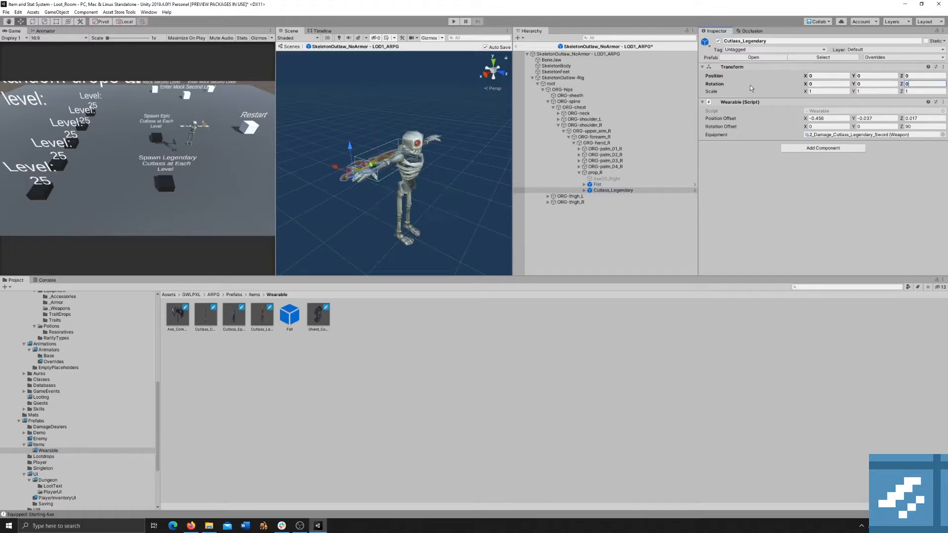
# Step: Apply the zeroed position and rotation to the Cutlass_Legendary prefab and delete its instance from prop_R
pyautogui.rightClick(711, 78)
pyautogui.click(756, 81)
pyautogui.rightClick(716, 83)
pyautogui.click(736, 87)
pyautogui.click(612, 190)
pyautogui.press('Delete')
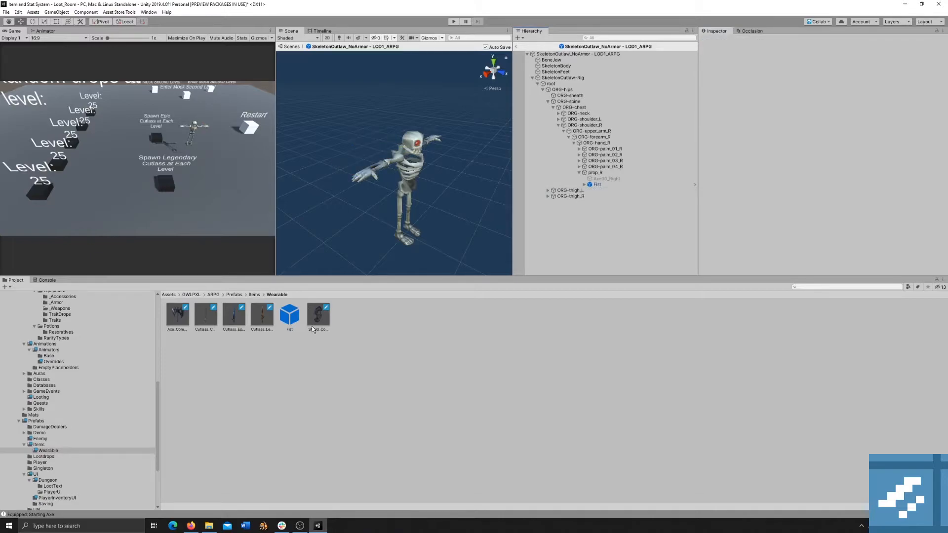
# Step: Add the Shield_Common wearable prefab as a child of prop_L in the skeleton's left hand
pyautogui.moveTo(319, 323); pyautogui.dragTo(596, 169)
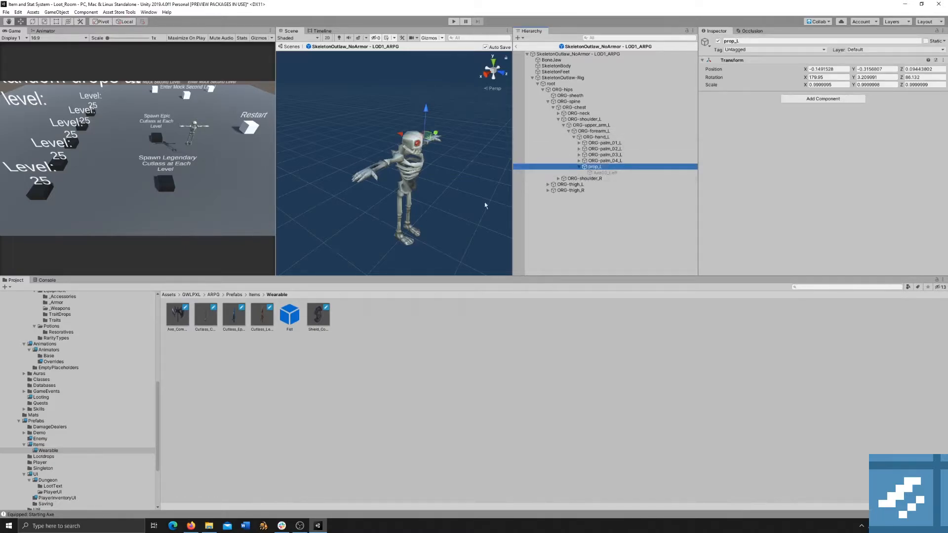
pyautogui.moveTo(325, 324); pyautogui.dragTo(618, 169)
pyautogui.moveTo(491, 152); pyautogui.dragTo(341, 195, button='middle')
pyautogui.moveTo(409, 188); pyautogui.dragTo(238, 156, button='right')
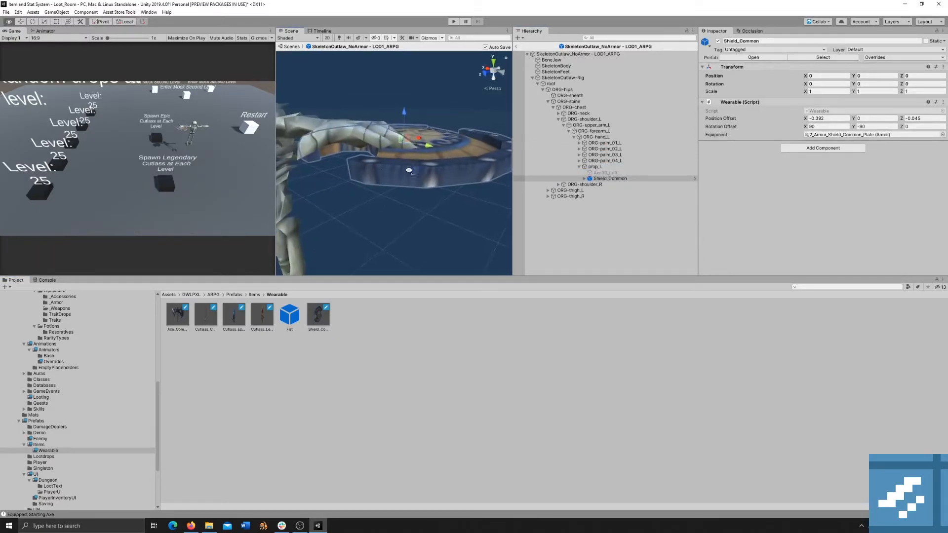
# Step: Move Shield_Common against the left hand to about X -0.35, Z -0.081
pyautogui.scroll(-4, 413, 171)
pyautogui.moveTo(390, 190); pyautogui.dragTo(368, 182, button='right')
pyautogui.scroll(3, 371, 182)
pyautogui.moveTo(466, 176); pyautogui.dragTo(424, 222)
pyautogui.moveTo(414, 169); pyautogui.dragTo(414, 177)
pyautogui.moveTo(414, 183); pyautogui.dragTo(416, 156, button='right')
pyautogui.scroll(-4, 434, 226)
pyautogui.press('w')
pyautogui.press('w')
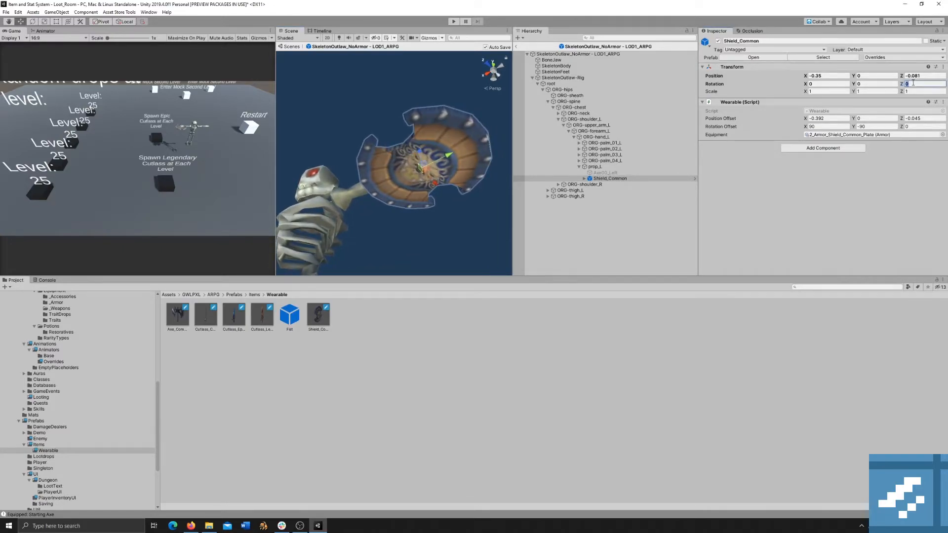
# Step: Set Shield_Common's Z rotation to 90 and check its fit on the arm
pyautogui.write('90')
pyautogui.moveTo(437, 163); pyautogui.dragTo(579, 244, button='right')
pyautogui.press('f')
# Step: Copy Shield_Common's position into its Wearable Position Offset as X -0.35 and Z -0.081
pyautogui.click(829, 75)
pyautogui.hotkey('ctrl', 'c')
pyautogui.click(829, 118)
pyautogui.hotkey('ctrl', 'v')
pyautogui.click(921, 76)
pyautogui.hotkey('ctrl', 'c')
pyautogui.click(923, 118)
pyautogui.hotkey('ctrl', 'v')
# Step: Set Shield_Common's Rotation Offset to Y 0 and Z 90, and apply both offset overrides to the prefab
pyautogui.click(923, 84)
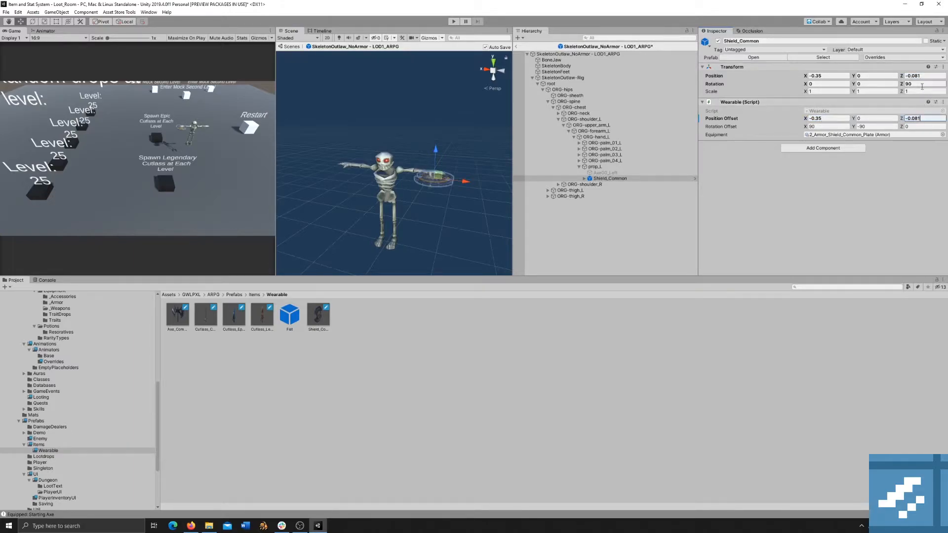
pyautogui.hotkey('ctrl', 'v')
pyautogui.click(877, 126)
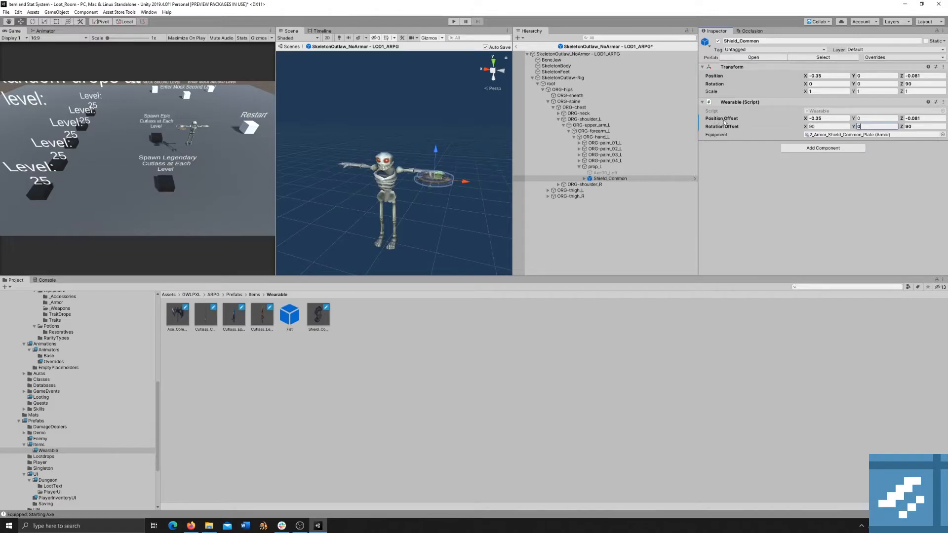
pyautogui.rightClick(732, 119)
pyautogui.click(763, 130)
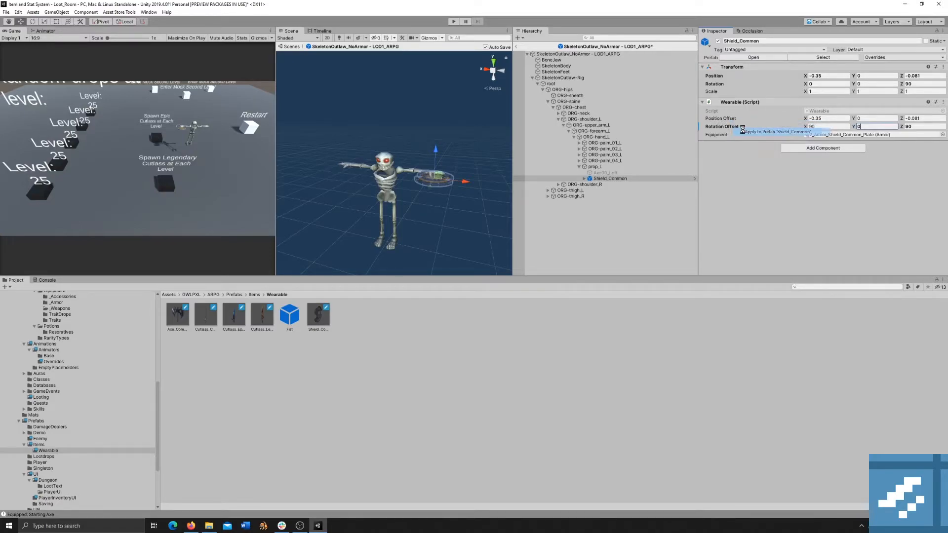
# Step: Reset Shield_Common's transform position X and Z and its Z rotation to 0, and apply the reset to the prefab
pyautogui.click(818, 76)
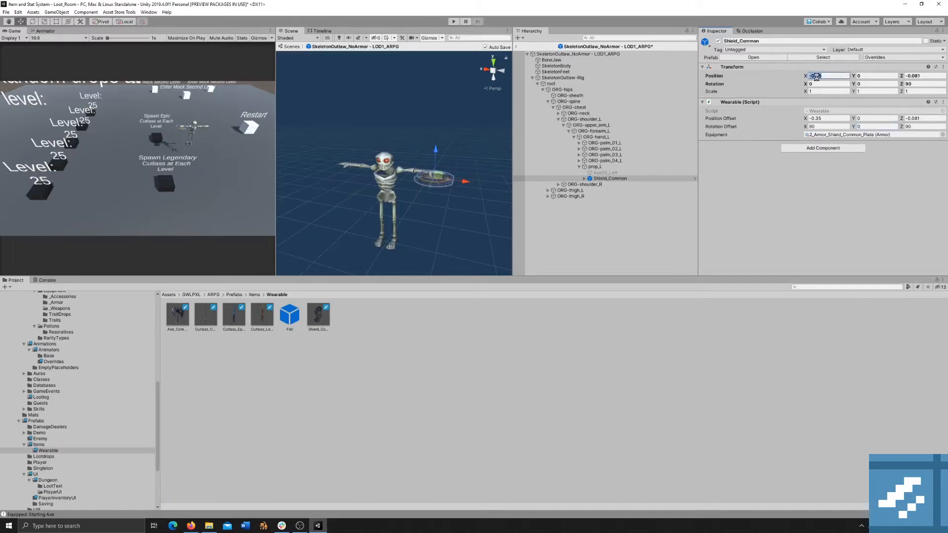
pyautogui.write('0')
pyautogui.press('Tab')
pyautogui.press('Tab')
pyautogui.write('0')
pyautogui.click(918, 84)
pyautogui.write('0')
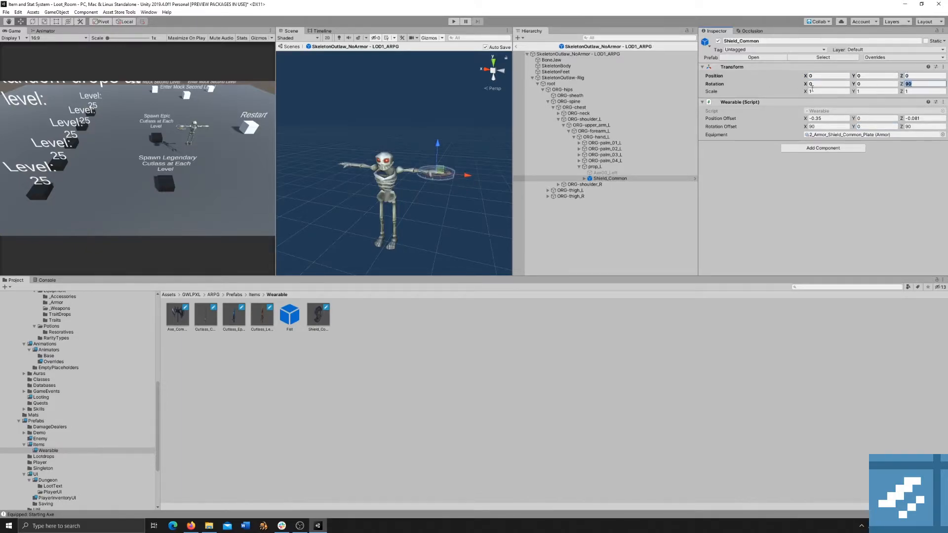
pyautogui.rightClick(717, 80)
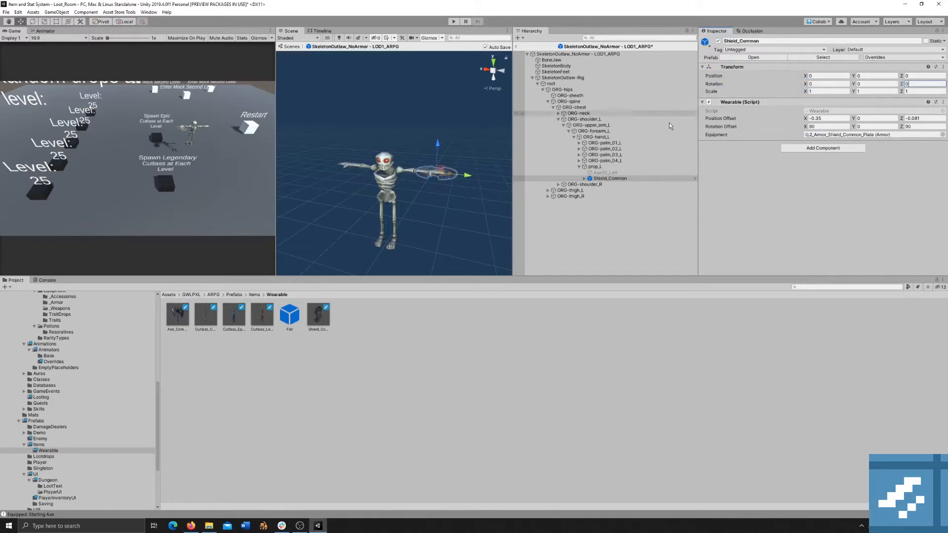
# Step: Inspect Shield_Common's child objects, including the default object and the mesh under shield_b, and reselect Shield_Common
pyautogui.click(584, 178)
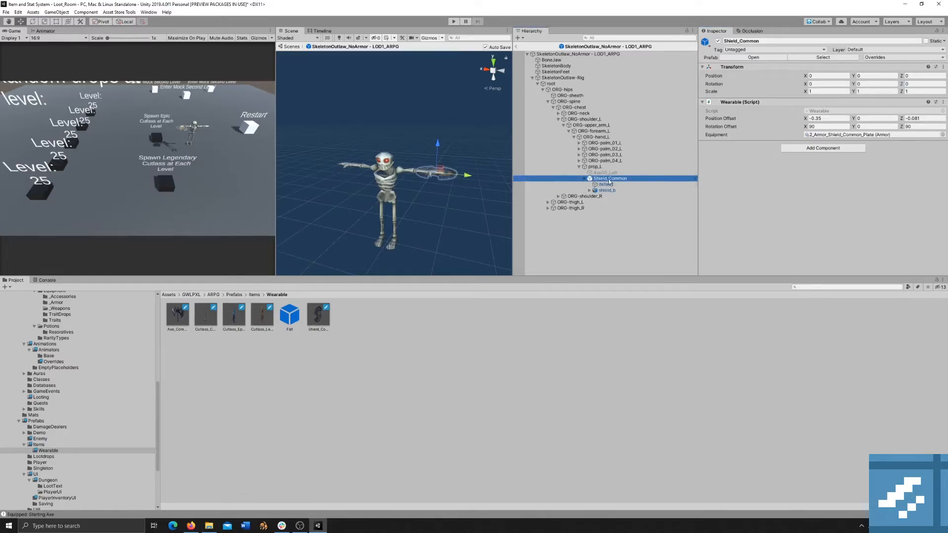
pyautogui.click(627, 185)
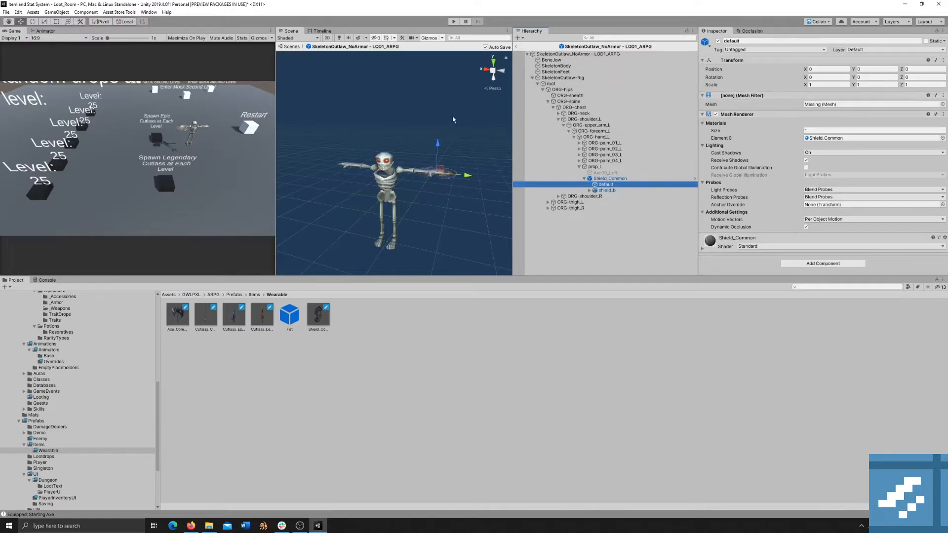
pyautogui.click(618, 191)
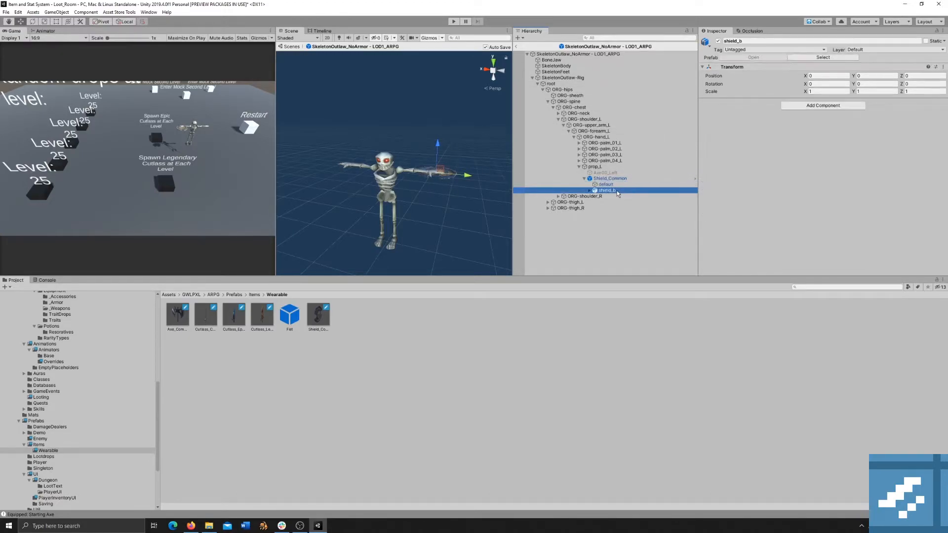
pyautogui.click(589, 190)
pyautogui.click(605, 195)
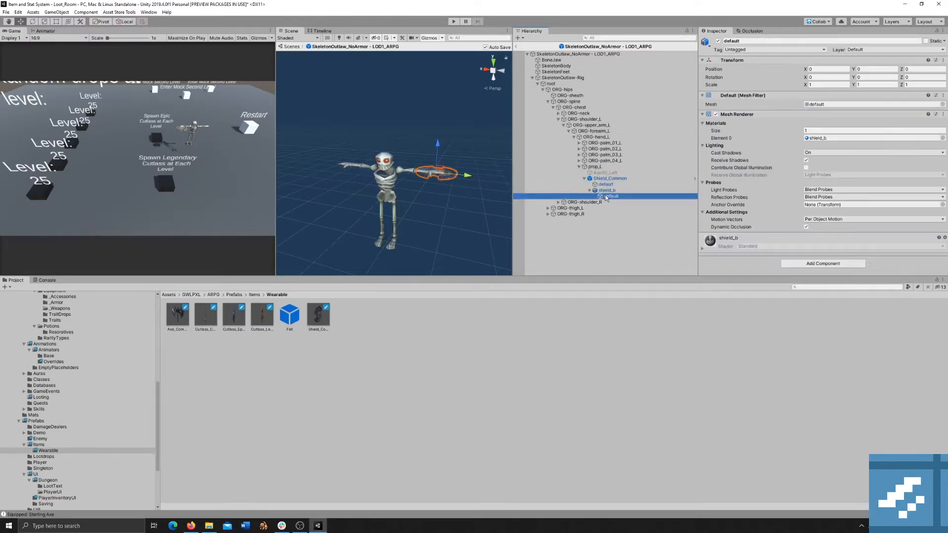
pyautogui.click(584, 179)
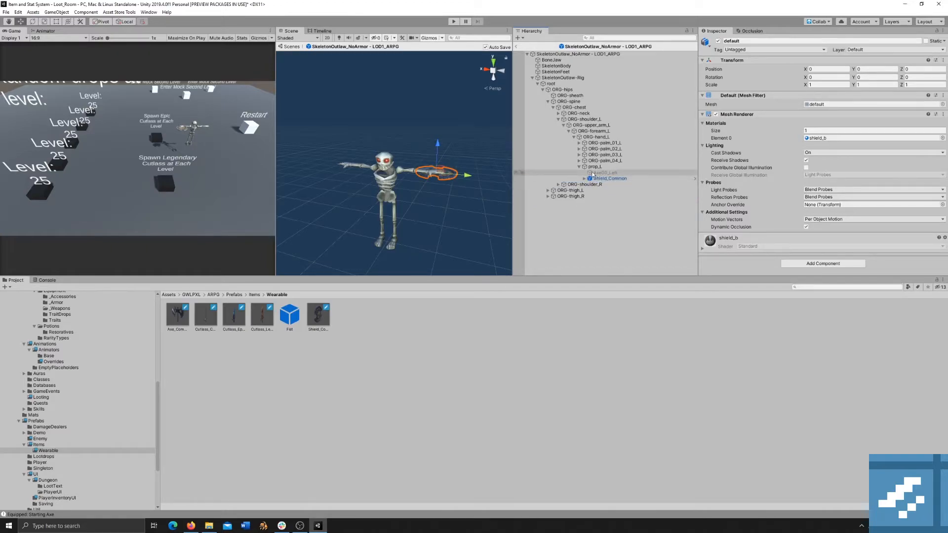
pyautogui.click(595, 167)
pyautogui.click(627, 179)
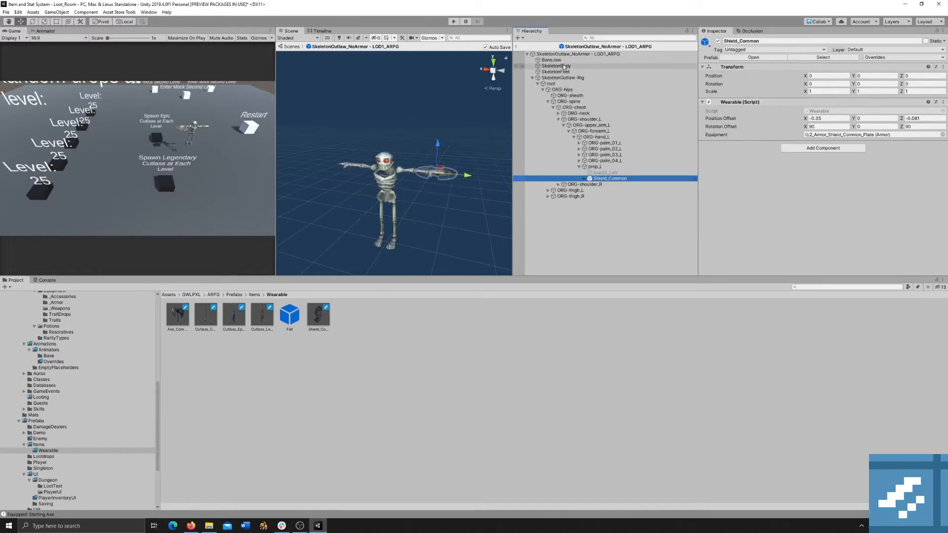
# Step: Leave prefab editing and run the Loot_Room scene with an enlarged game view and the inventory hidden
pyautogui.click(517, 49)
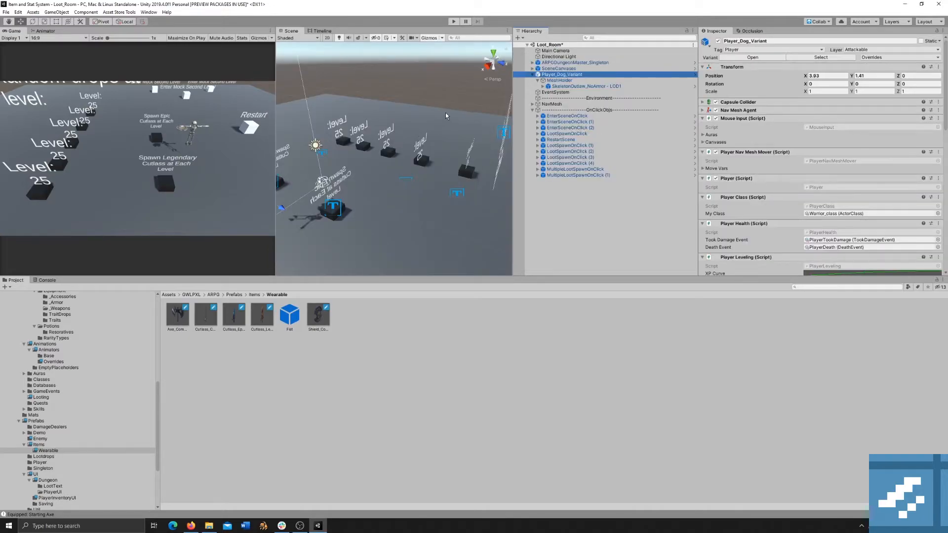
pyautogui.click(453, 22)
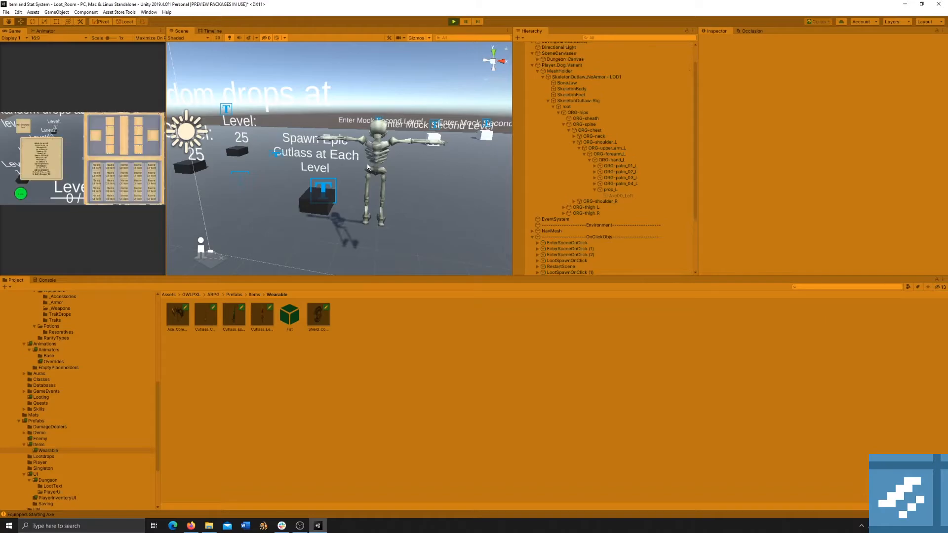
pyautogui.moveTo(166, 165); pyautogui.dragTo(581, 168)
pyautogui.press('i')
# Step: Walk to the random drop cubes, spawn a drop, and pick up and equip the Battle Axe of Fire
pyautogui.click(203, 181)
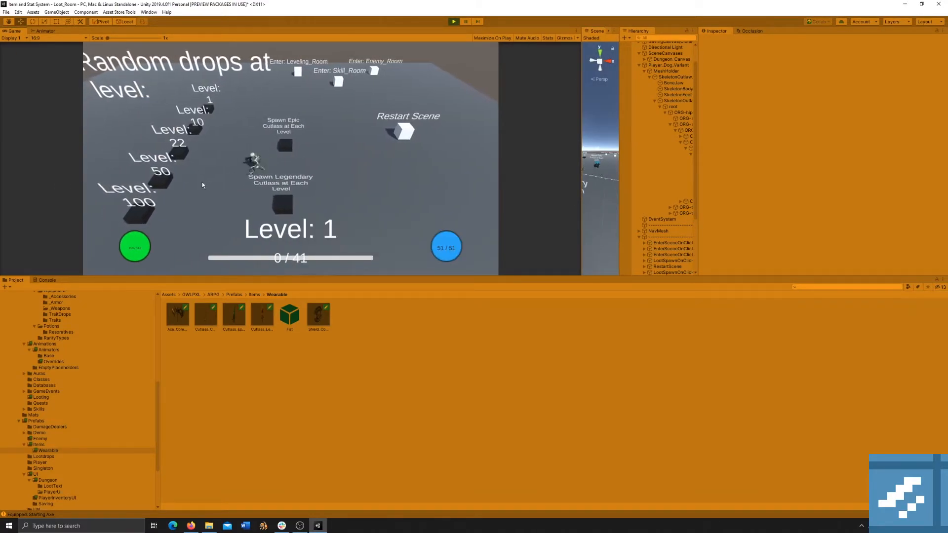
pyautogui.click(215, 151)
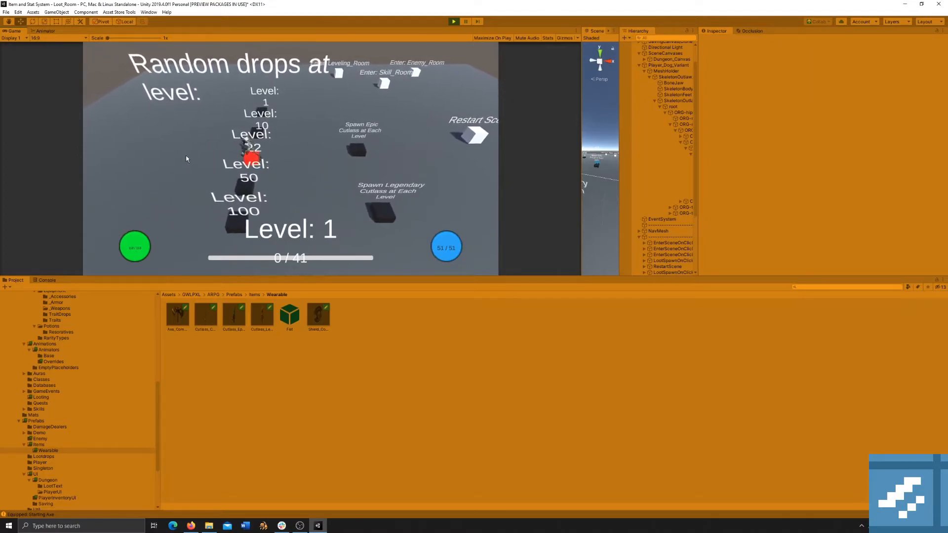
pyautogui.click(290, 166)
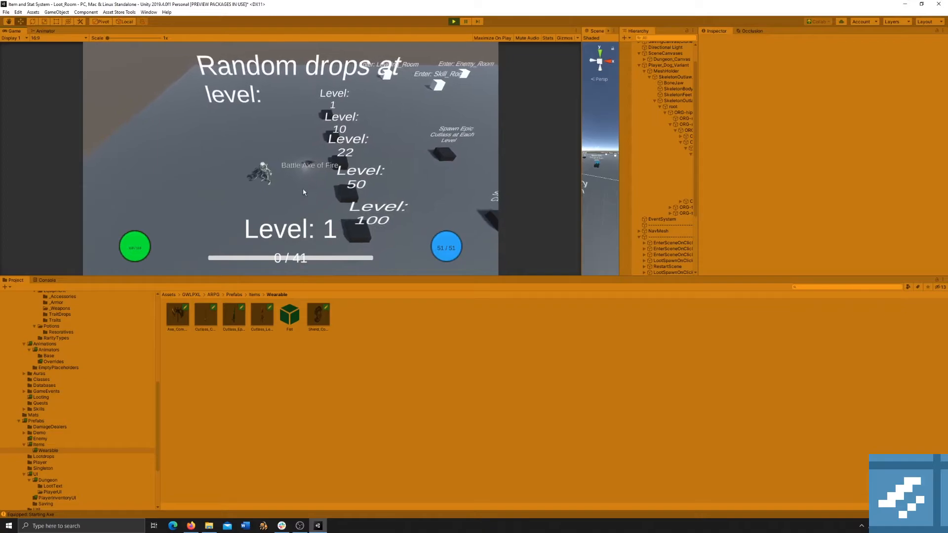
pyautogui.click(309, 168)
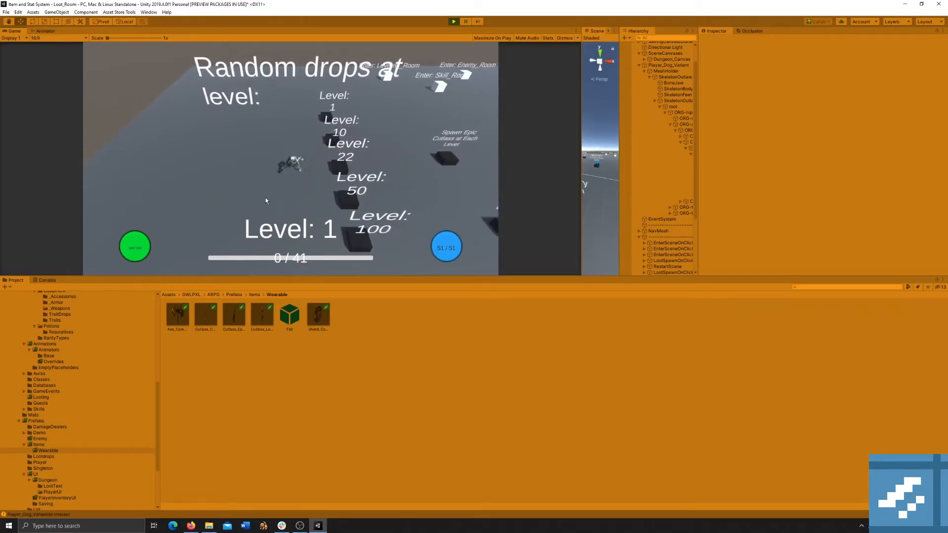
pyautogui.press('i')
pyautogui.click(324, 197)
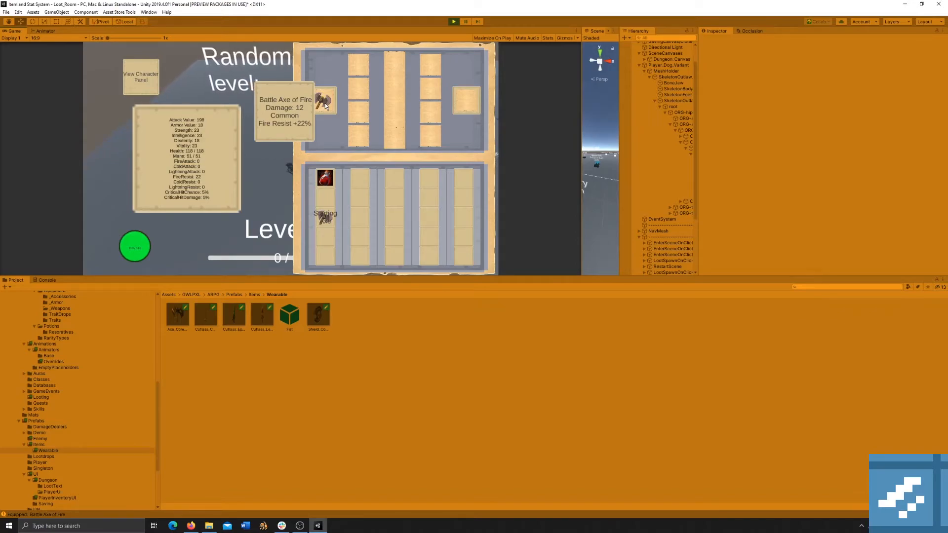
# Step: Hide the inventory and walk the character around the level cubes to check the equipped axe
pyautogui.press('i')
pyautogui.click(316, 139)
pyautogui.click(283, 130)
pyautogui.click(363, 138)
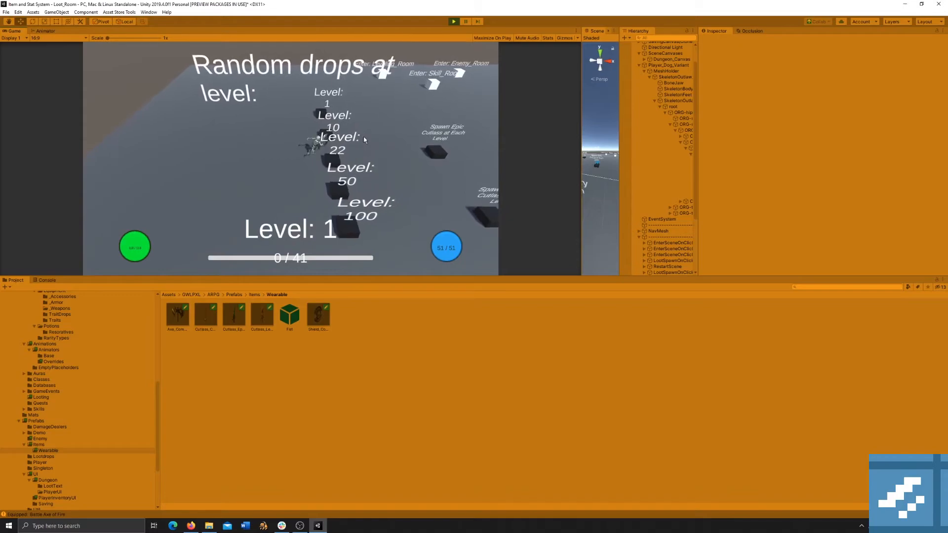
pyautogui.click(371, 187)
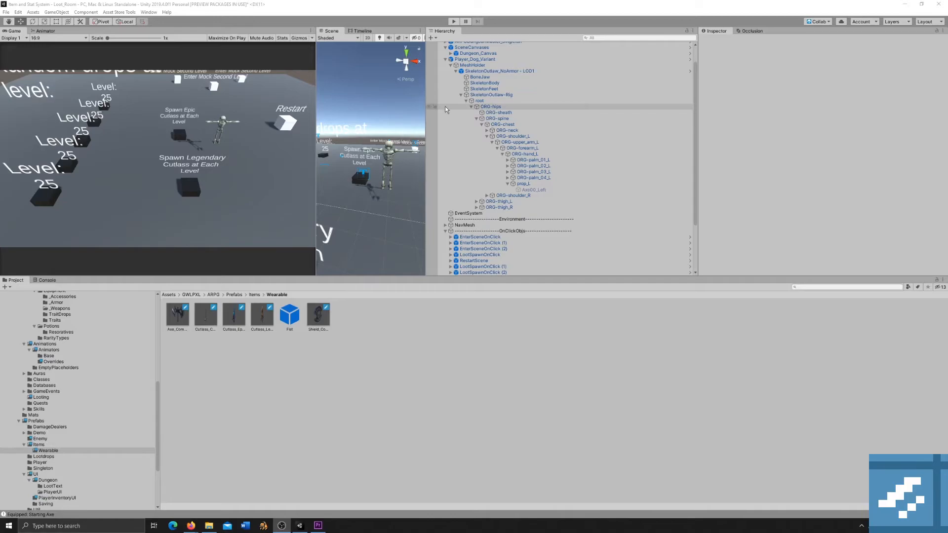
# Step: Select Player_Dog_Variant and open its Clothing component's script in Visual Studio
pyautogui.click(448, 59)
pyautogui.click(448, 60)
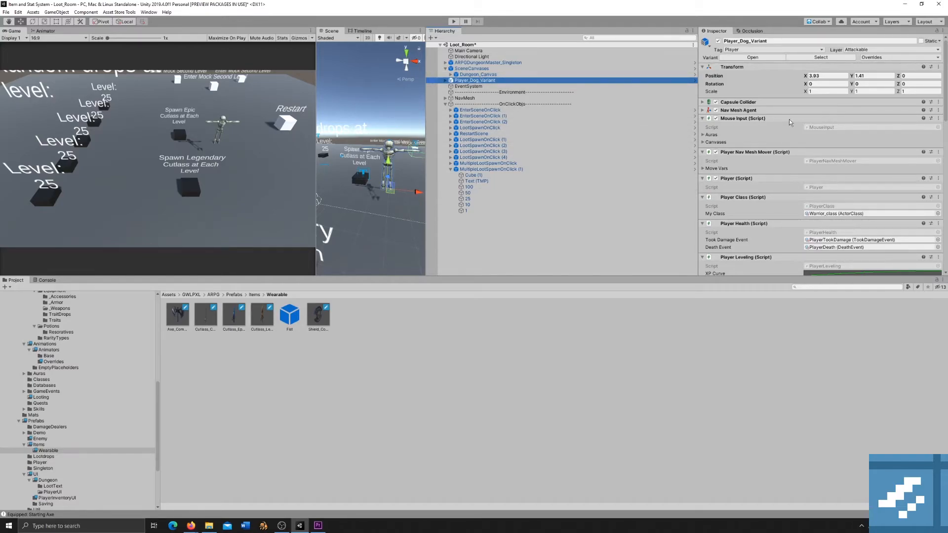
pyautogui.scroll(-3, 762, 128)
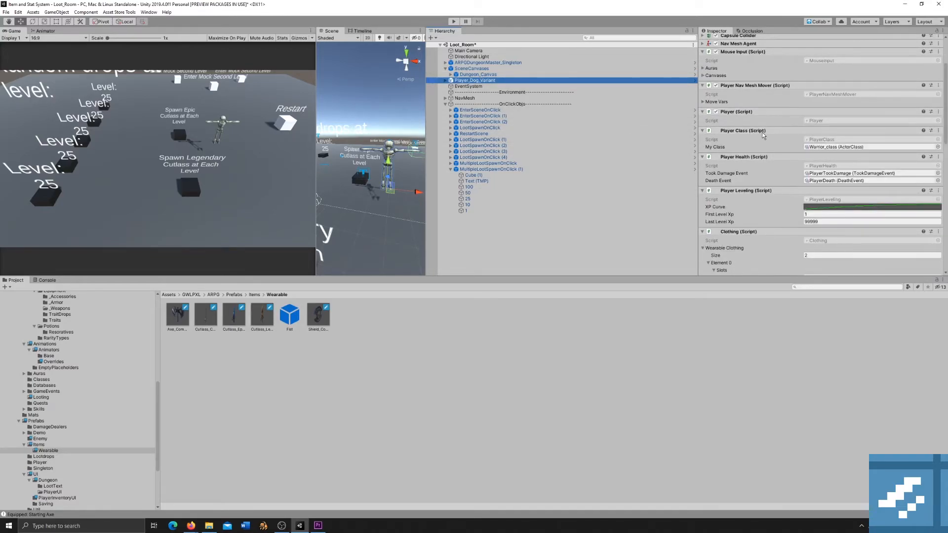
pyautogui.scroll(-6, 753, 114)
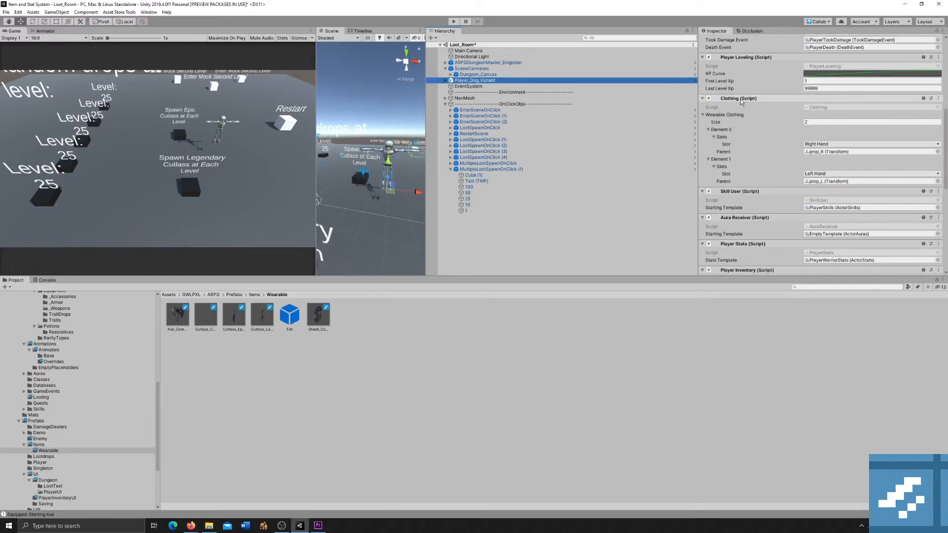
pyautogui.rightClick(741, 101)
pyautogui.click(787, 193)
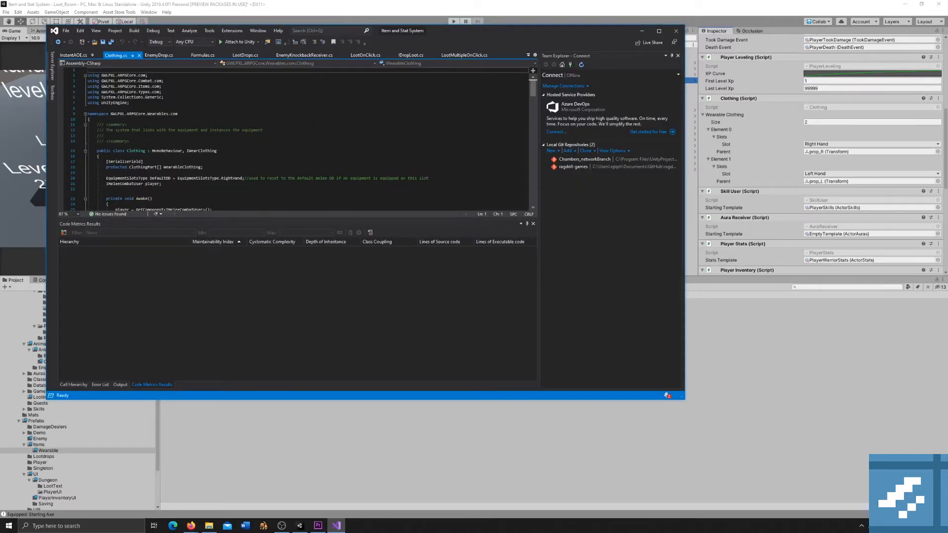
# Step: Examine Clothing.cs, including its clothing interface and the methods that update, remove and wear equipment, and return to Unity
pyautogui.scroll(-1, 253, 147)
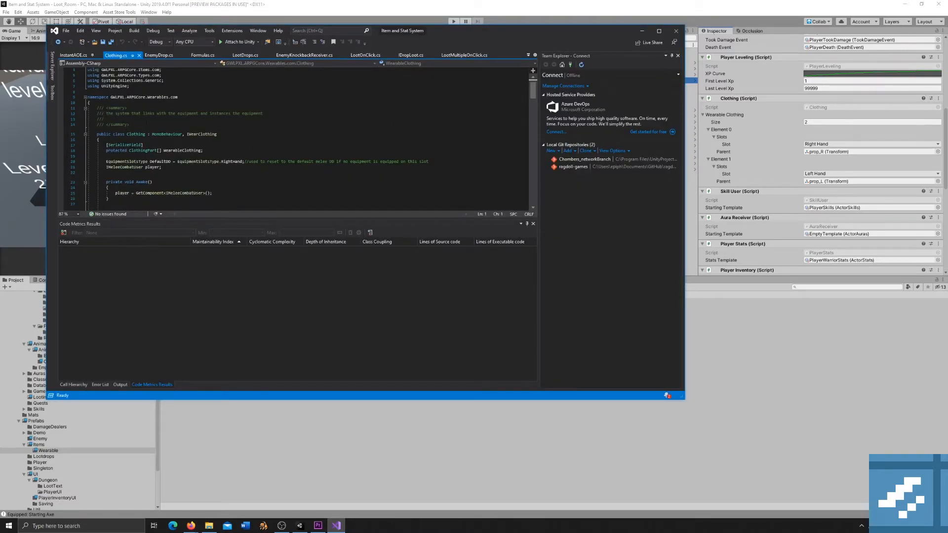
pyautogui.scroll(-1, 207, 129)
pyautogui.click(207, 117)
pyautogui.doubleClick(207, 117)
pyautogui.scroll(-3, 265, 130)
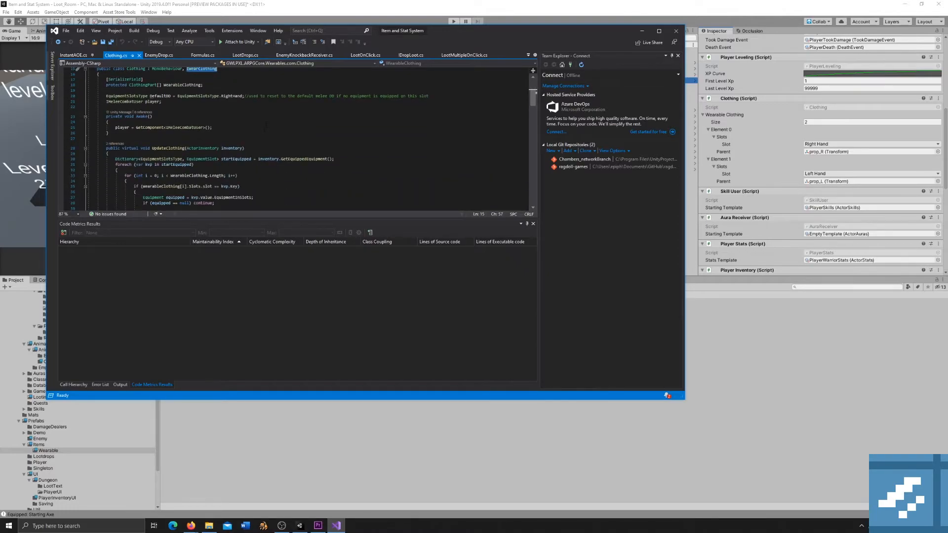
pyautogui.scroll(2, 265, 127)
pyautogui.scroll(-4, 266, 127)
pyautogui.scroll(-7, 260, 104)
pyautogui.scroll(-13, 259, 123)
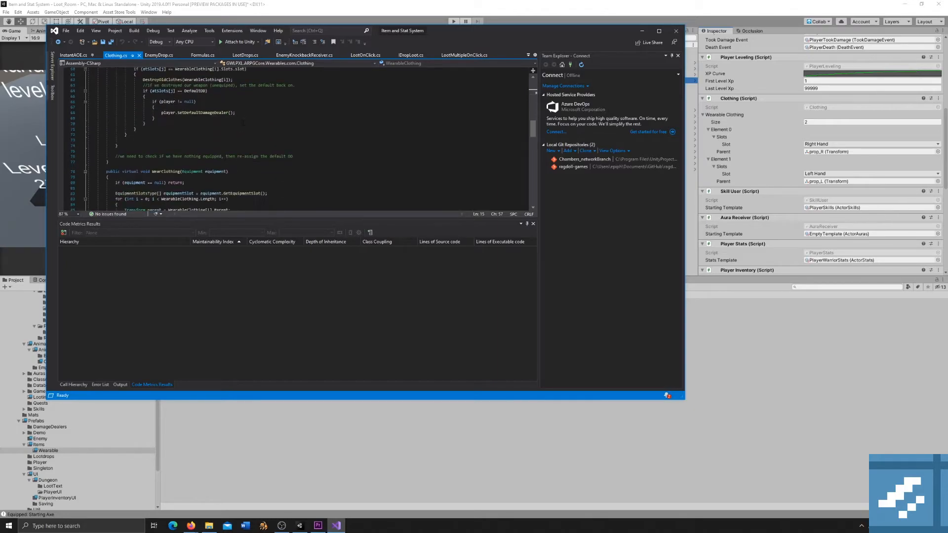
pyautogui.scroll(-7, 285, 128)
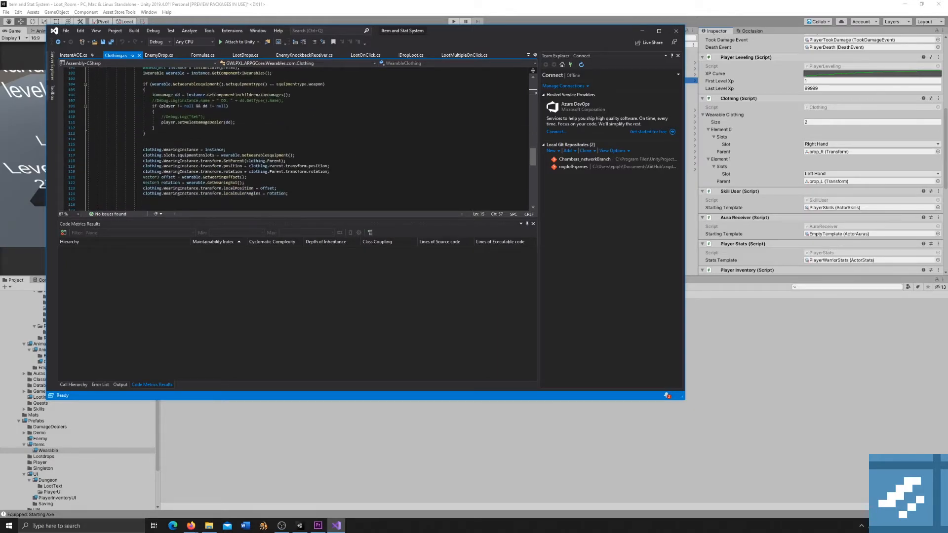
pyautogui.scroll(-7, 297, 138)
pyautogui.scroll(20, 219, 151)
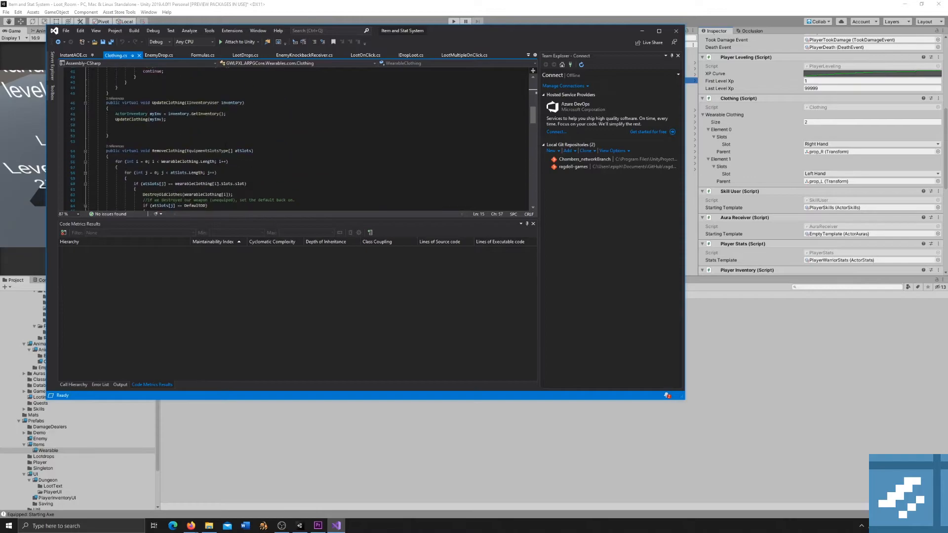
pyautogui.click(643, 12)
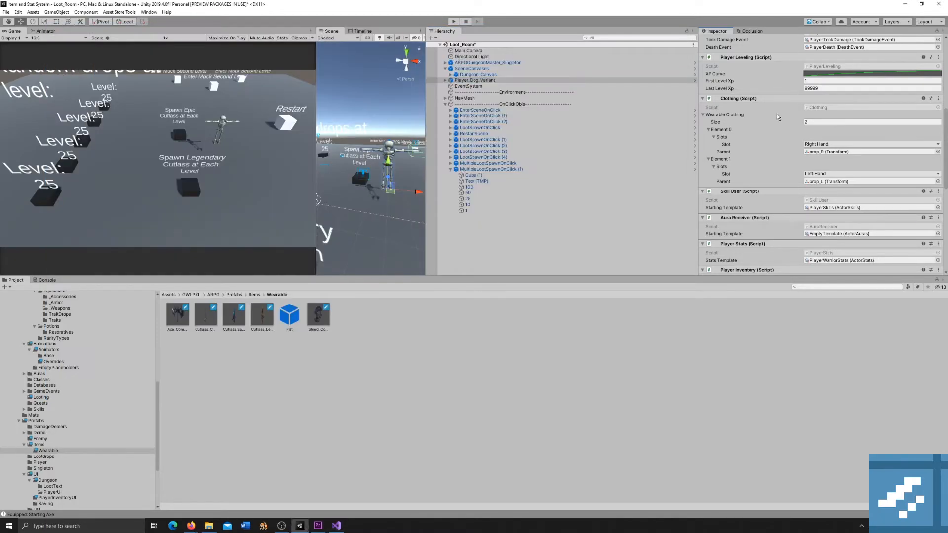
# Step: Review the slot options while keeping Element 0 on Right Hand, and set the Wearable Clothing size to 6
pyautogui.click(821, 145)
pyautogui.click(840, 258)
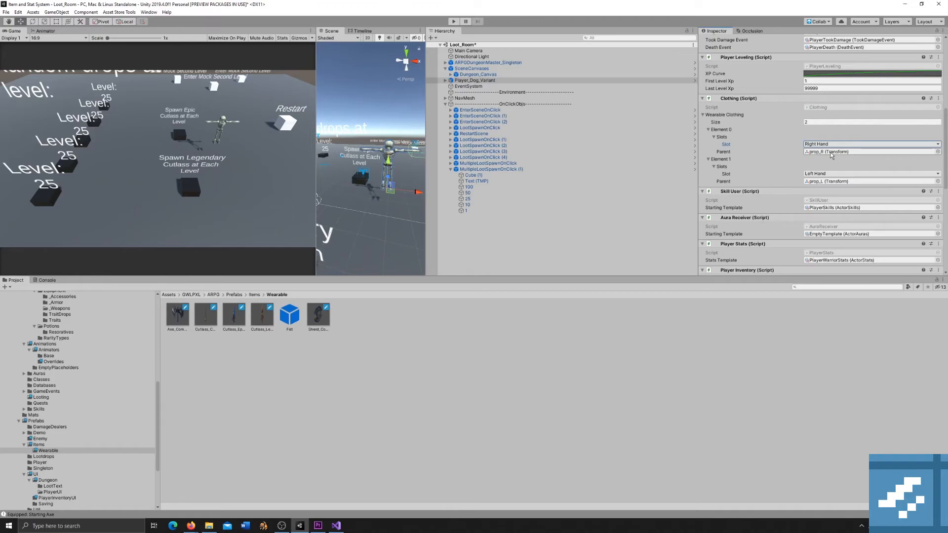
pyautogui.click(811, 122)
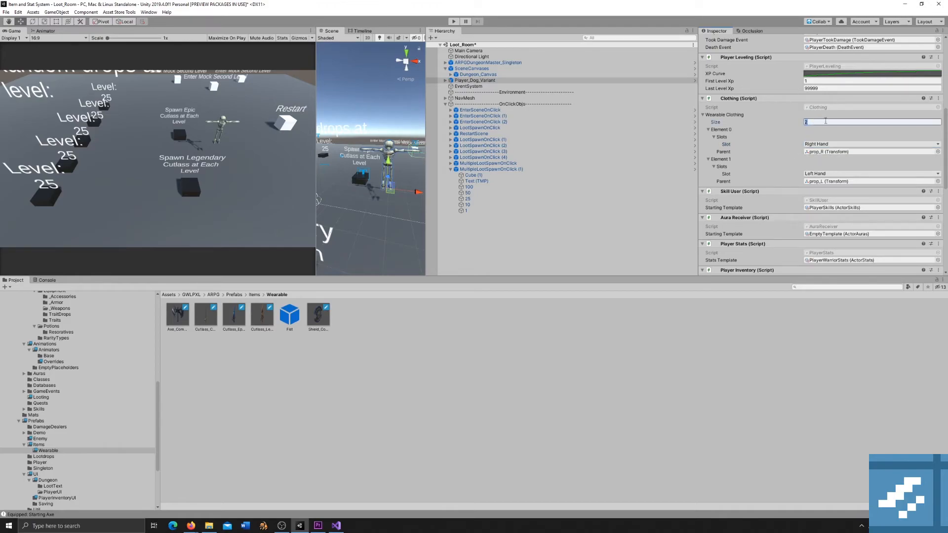
pyautogui.write('6')
pyautogui.press('Return')
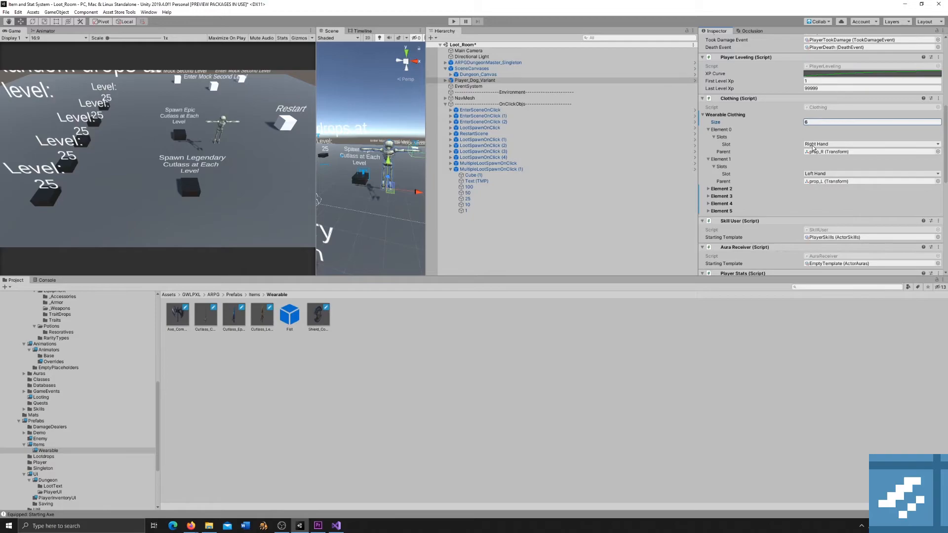
# Step: Expand Element 2 of Wearable Clothing and assign its slot to Right Shoulder
pyautogui.click(725, 189)
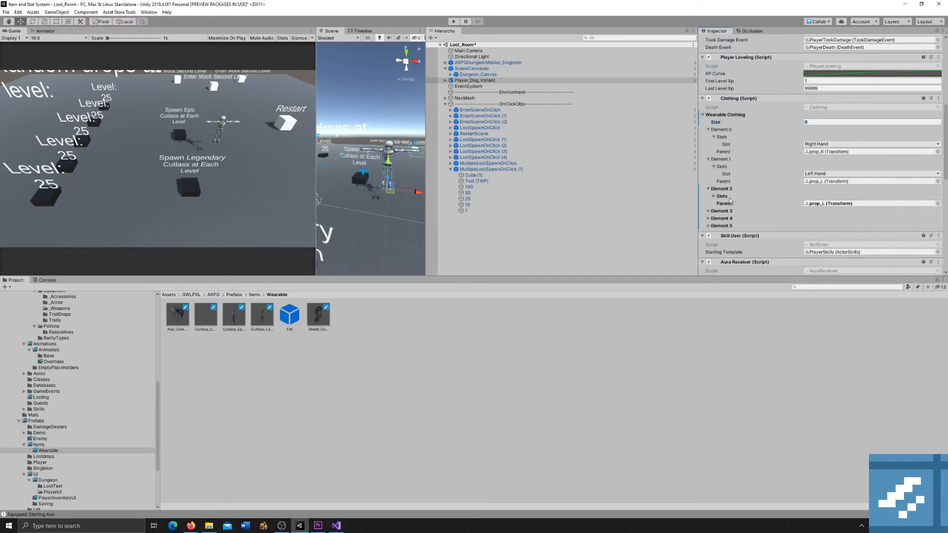
pyautogui.click(724, 197)
pyautogui.click(821, 203)
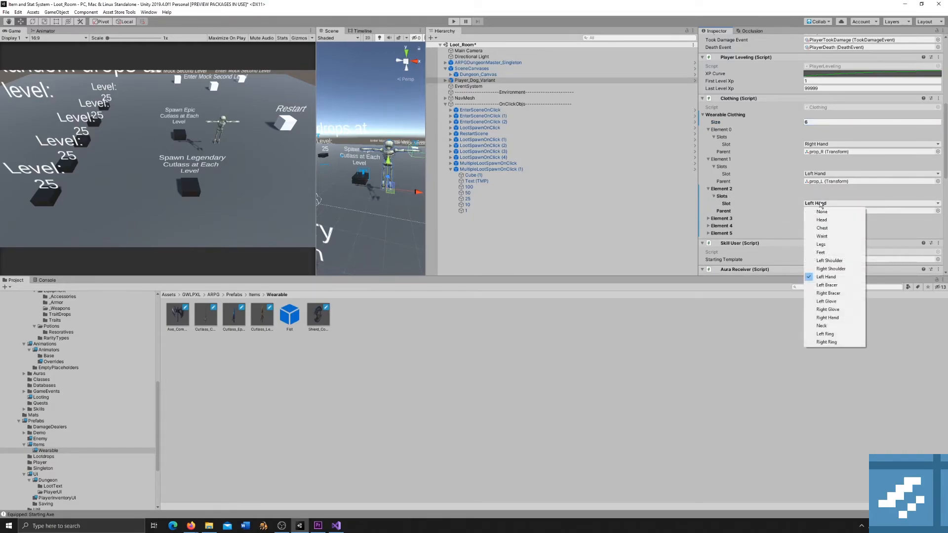
pyautogui.click(838, 269)
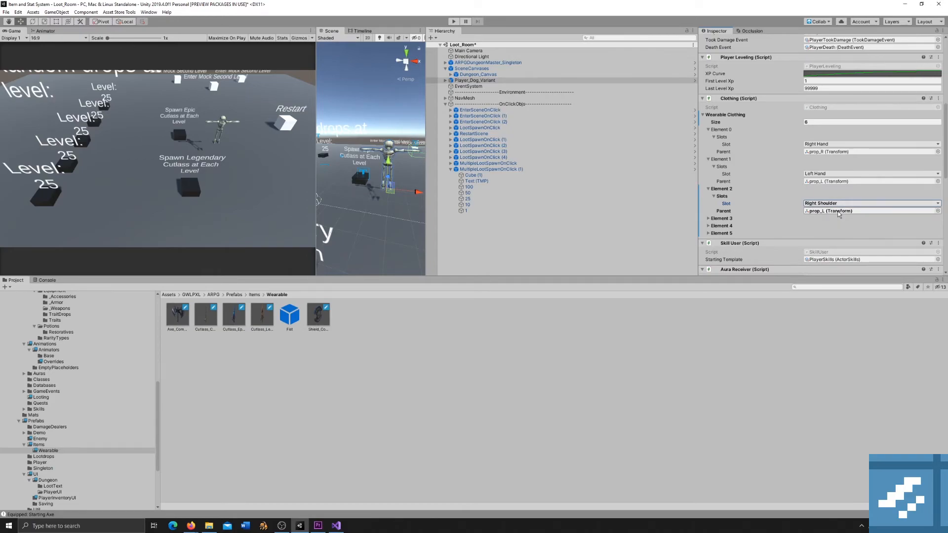
# Step: Set the Wearable Clothing size back to 2 and review the component's hand slots
pyautogui.click(828, 121)
pyautogui.write('2')
pyautogui.press('Return')
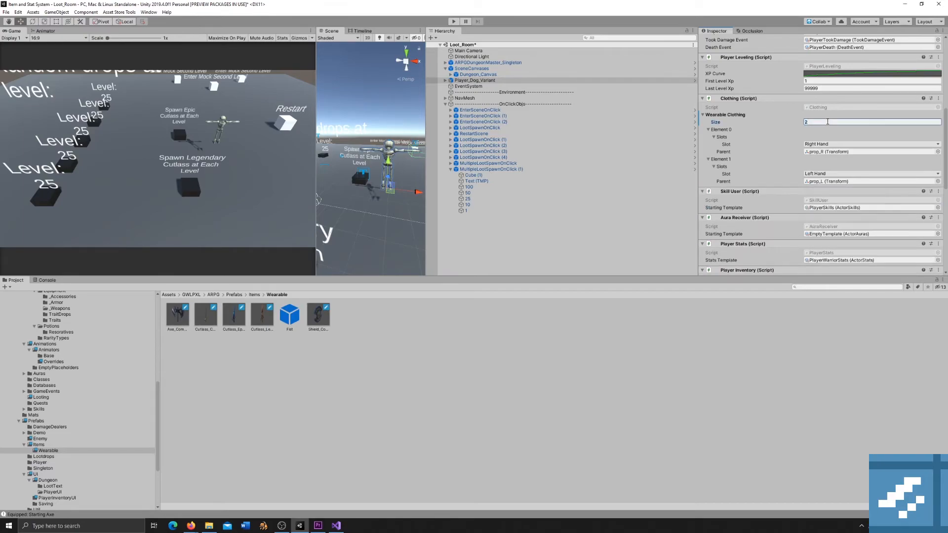
pyautogui.scroll(5, 740, 132)
pyautogui.scroll(-5, 738, 132)
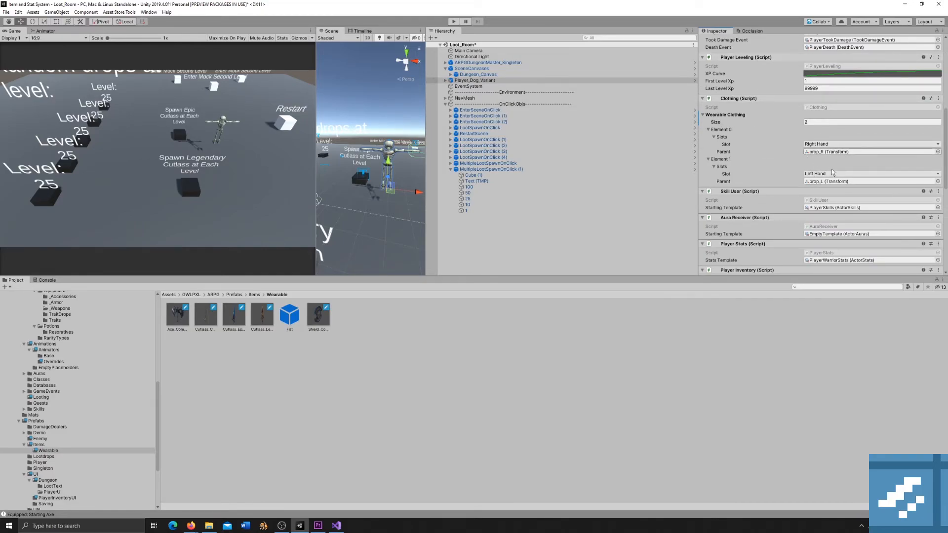
# Step: Select the Cutlass_Legendary prefab in the Wearable folder to view its Wearable offsets
pyautogui.click(446, 80)
pyautogui.click(446, 80)
pyautogui.click(446, 80)
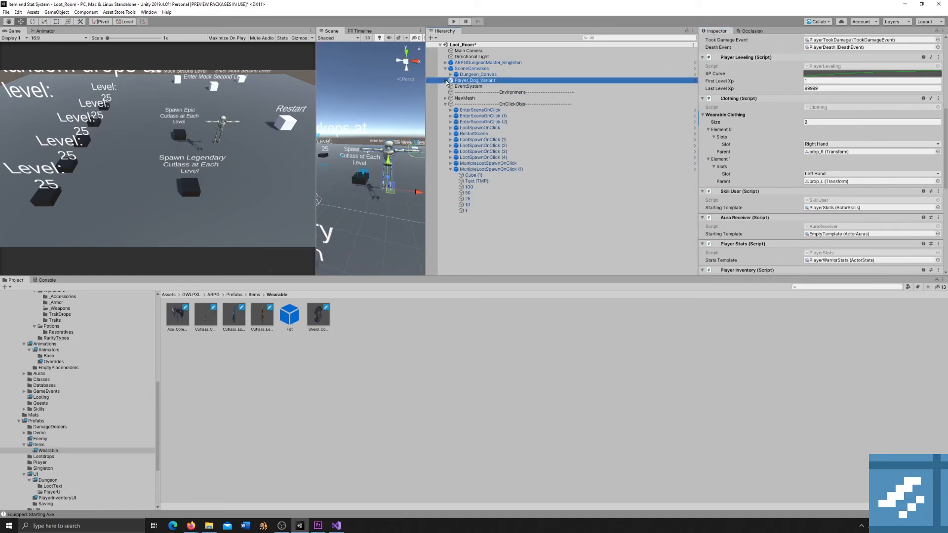
pyautogui.click(261, 315)
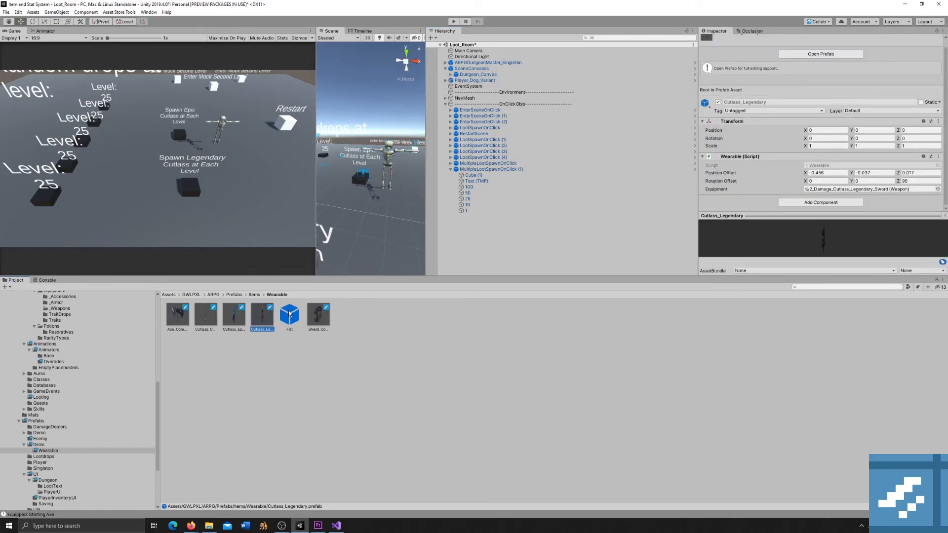
# Step: Open the Axe_Common prefab from the Wearable folder for editing and inspect its default mesh object
pyautogui.click(179, 319)
pyautogui.doubleClick(179, 320)
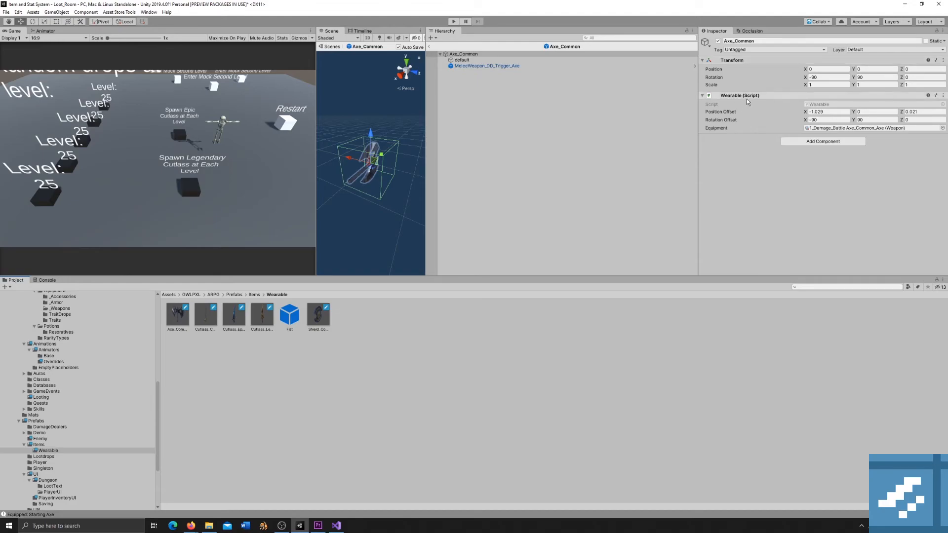
pyautogui.click(478, 61)
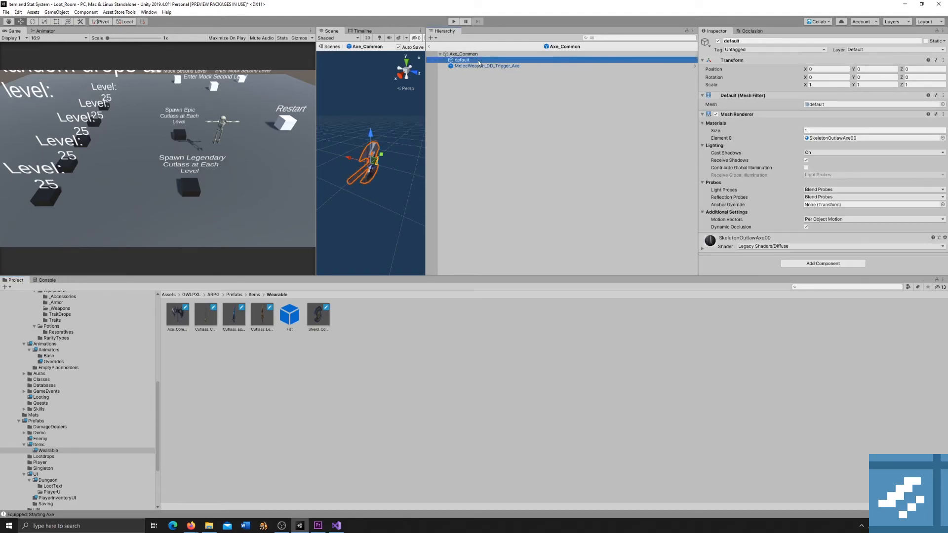
# Step: Select the MeleeWeapon_DD_Trigger_Axe child and examine its box collider around the axe in a widened Scene view
pyautogui.click(508, 67)
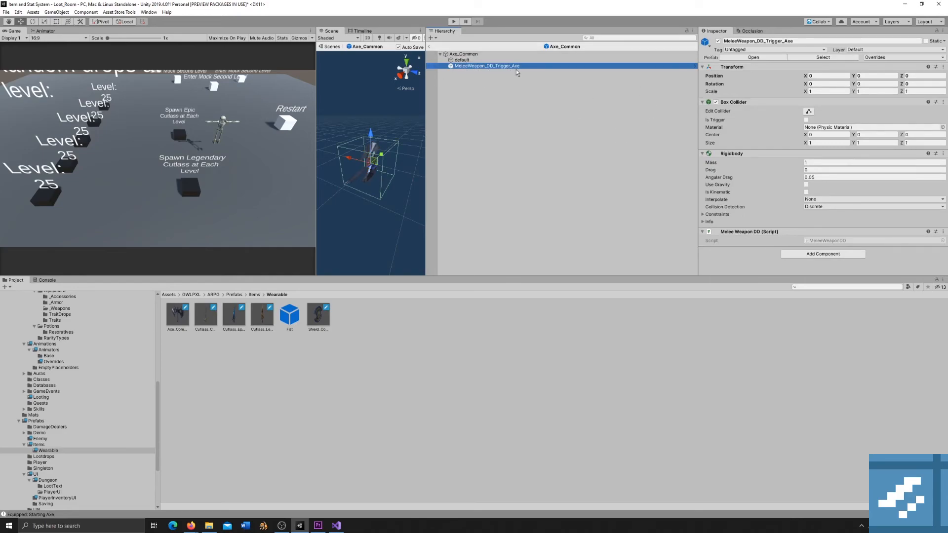
pyautogui.scroll(4, 343, 160)
pyautogui.scroll(-5, 346, 159)
pyautogui.moveTo(374, 157); pyautogui.dragTo(317, 150, button='right')
pyautogui.moveTo(314, 150); pyautogui.dragTo(147, 148)
pyautogui.moveTo(348, 141); pyautogui.dragTo(303, 147, button='right')
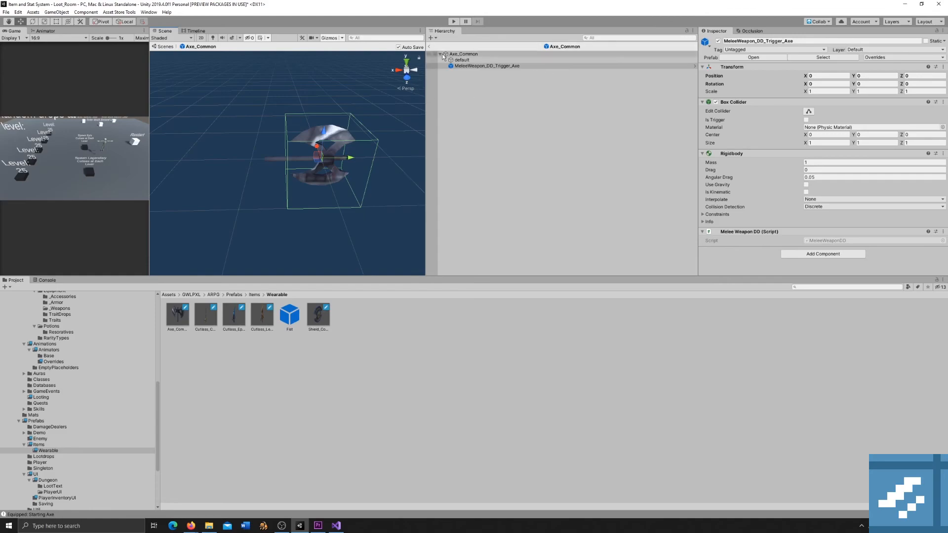
# Step: Inspect the axe trigger's source prefab MeleeWeapon_DD_Trigger and locate its asset in the DamageDealers folder, keeping the Axe_Common child selected
pyautogui.click(694, 66)
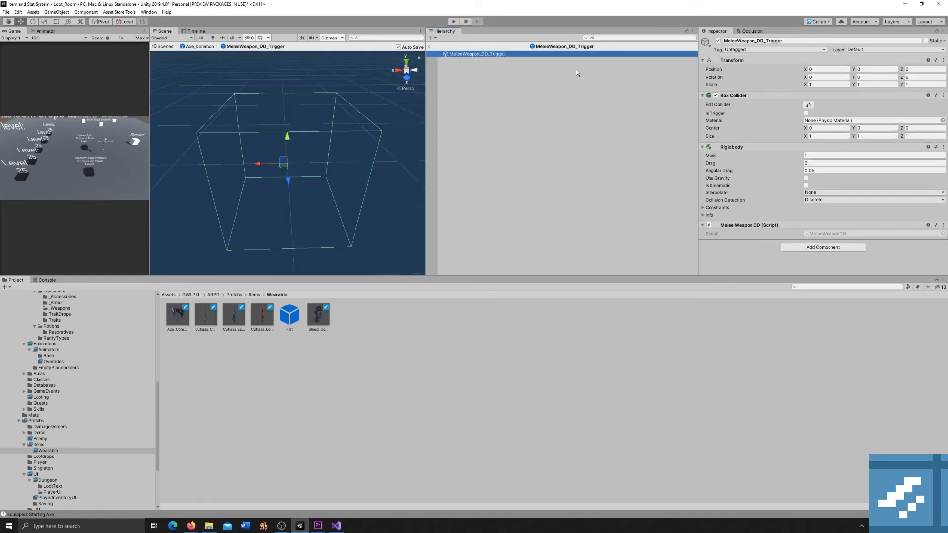
pyautogui.click(428, 46)
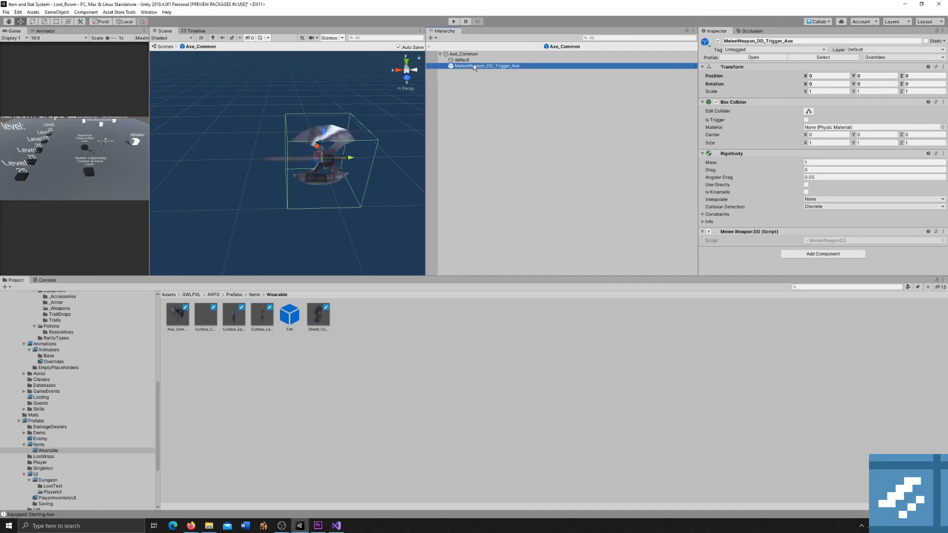
pyautogui.click(823, 57)
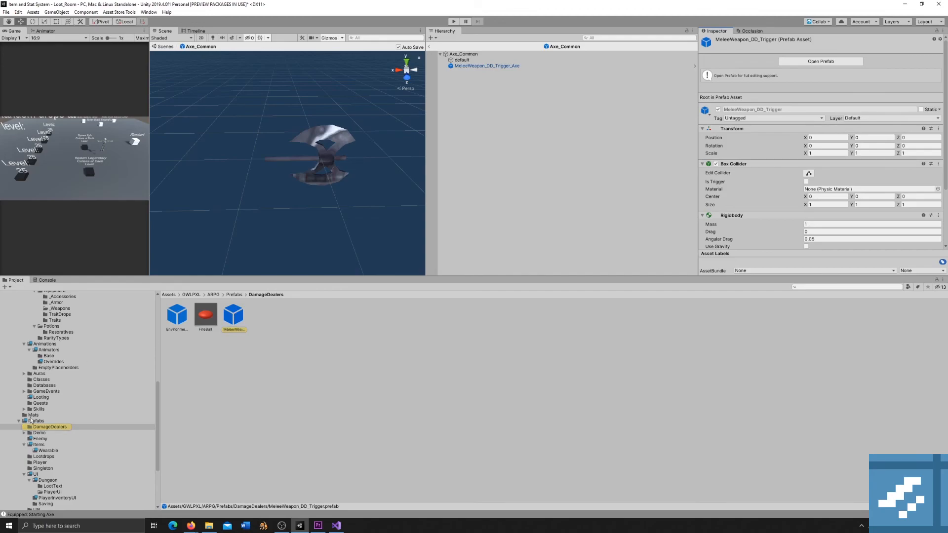
pyautogui.click(529, 66)
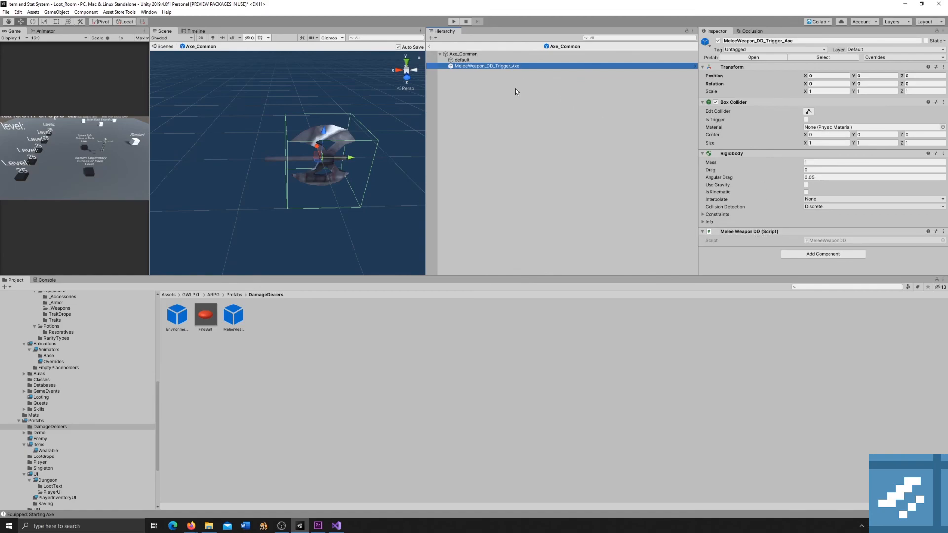
# Step: Leave prefab editing for the Loot_Room scene and collapse the MultipleLootSpawnOnClick (1) object
pyautogui.click(429, 48)
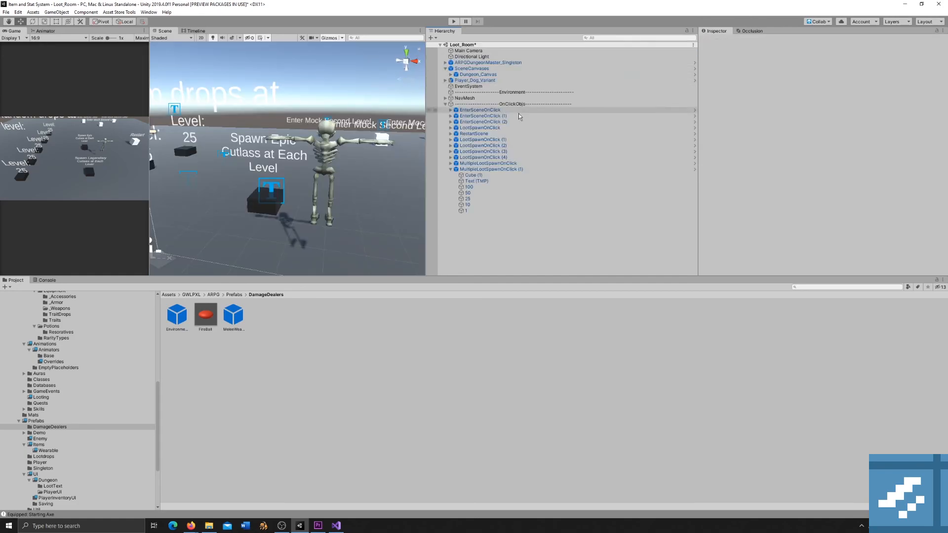
pyautogui.click(450, 169)
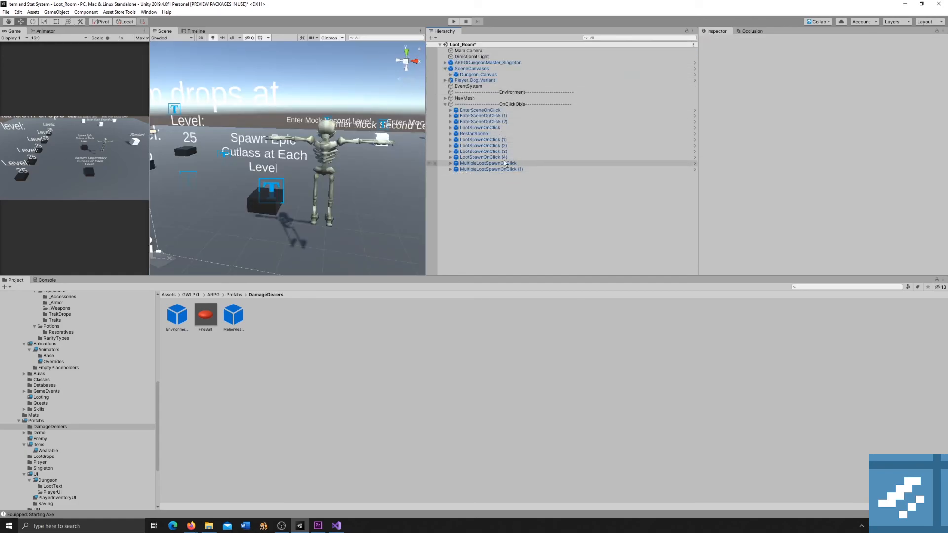